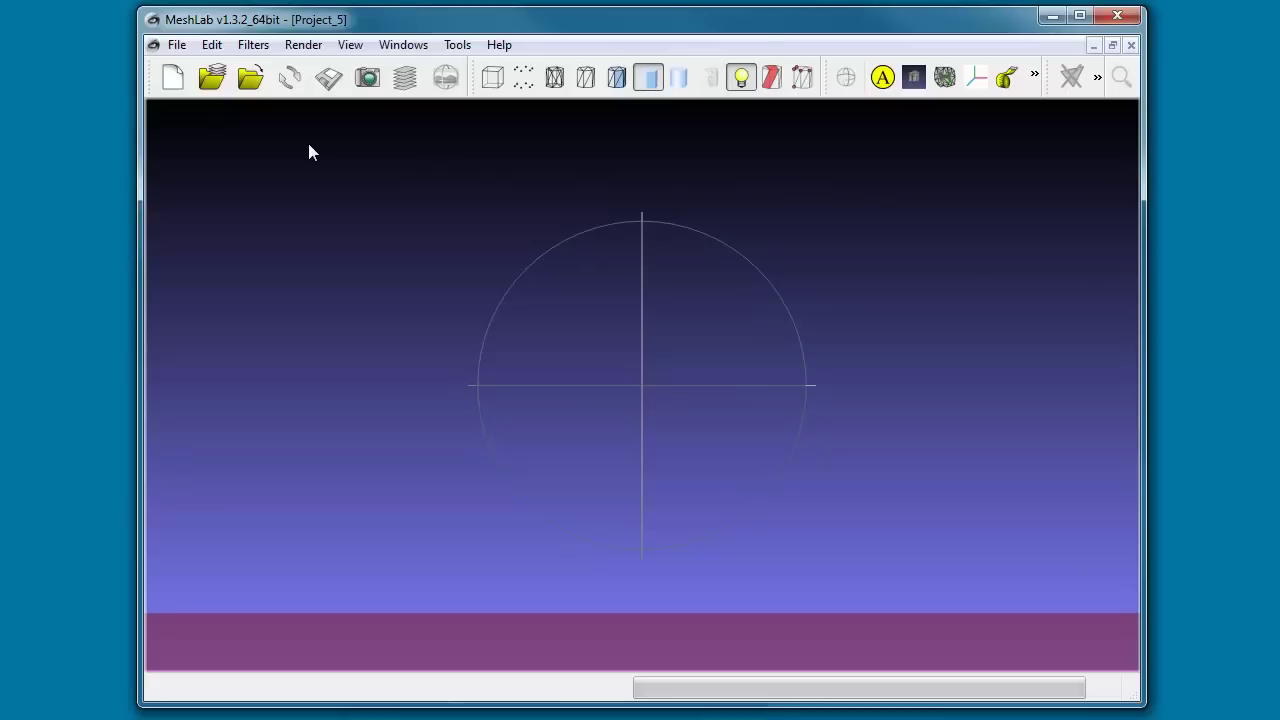
- Import Heart.stl with duplicated vertices unified (60212 vertices, 120420 faces)
{"action": "left_click", "coordinate": [178, 48]}
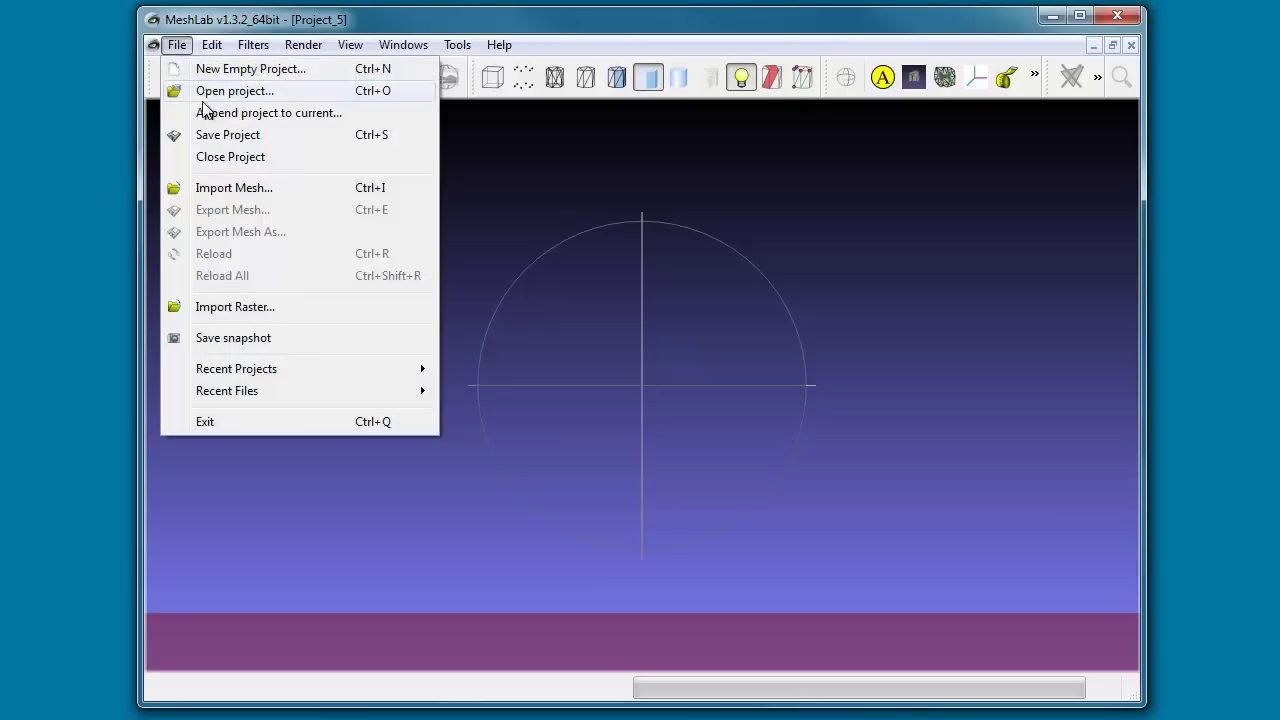
{"action": "left_click", "coordinate": [208, 199]}
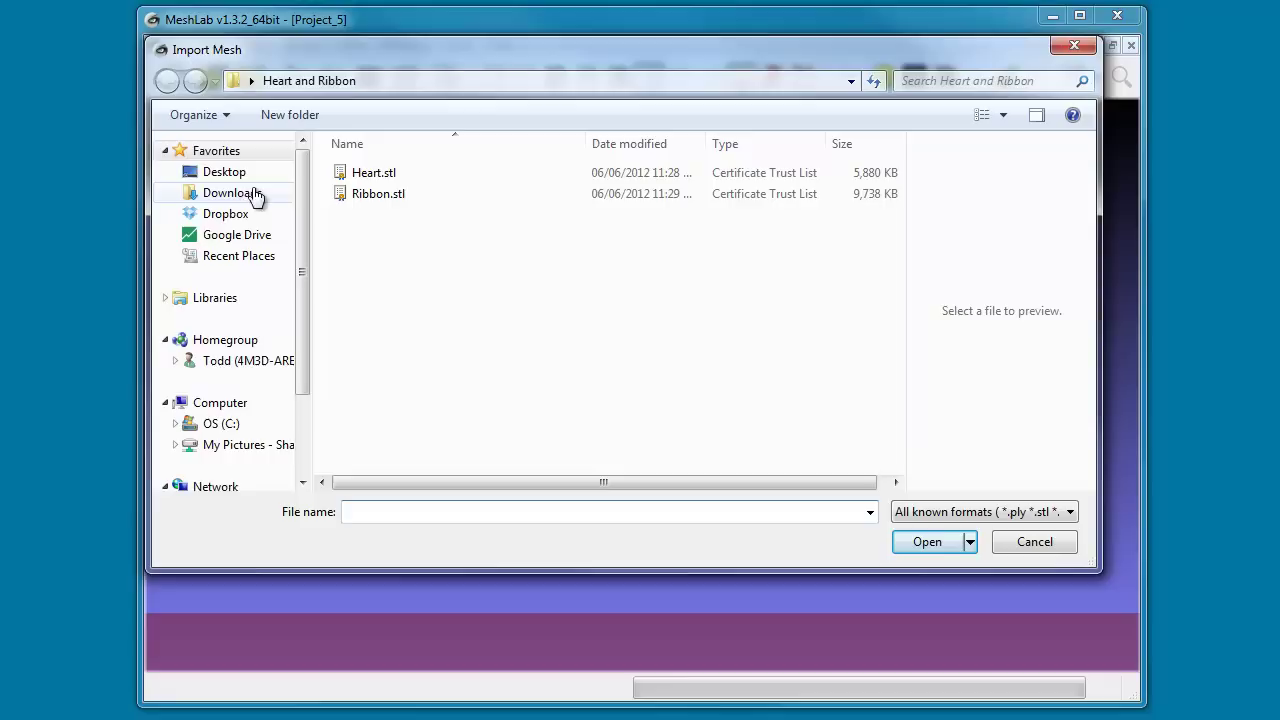
{"action": "left_click", "coordinate": [394, 176]}
{"action": "left_click", "coordinate": [923, 541]}
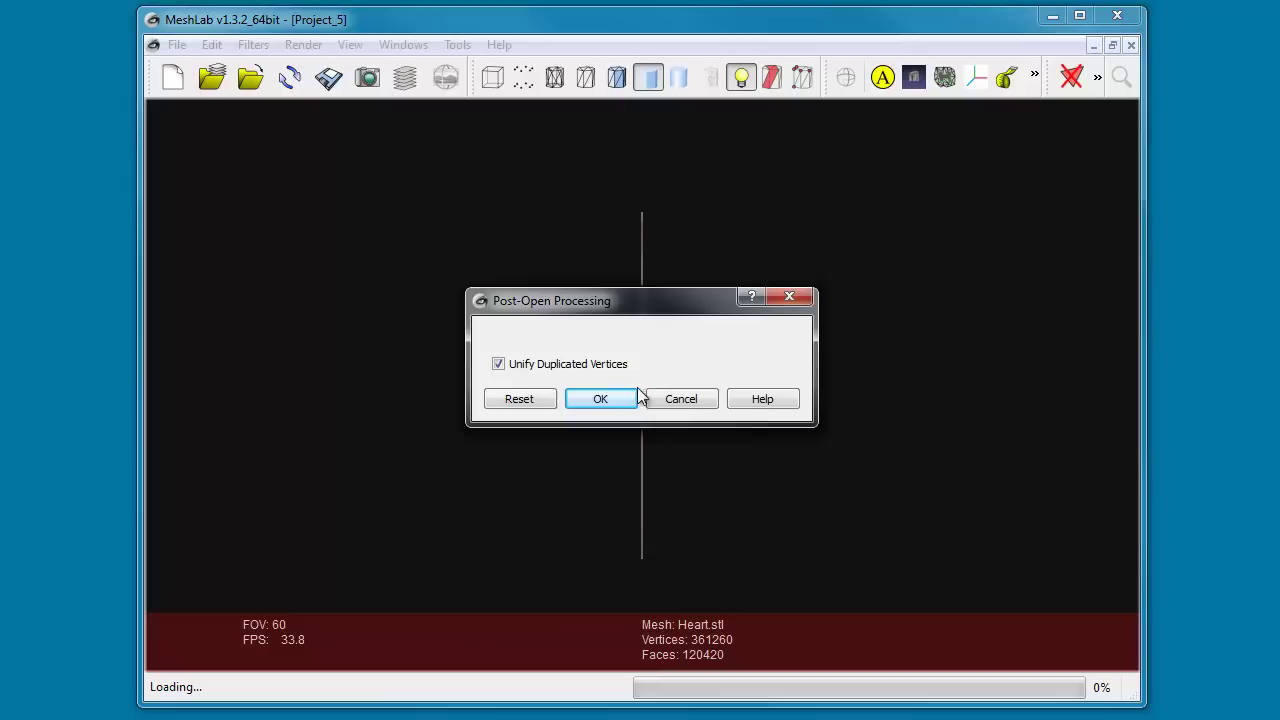
{"action": "left_click", "coordinate": [606, 405]}
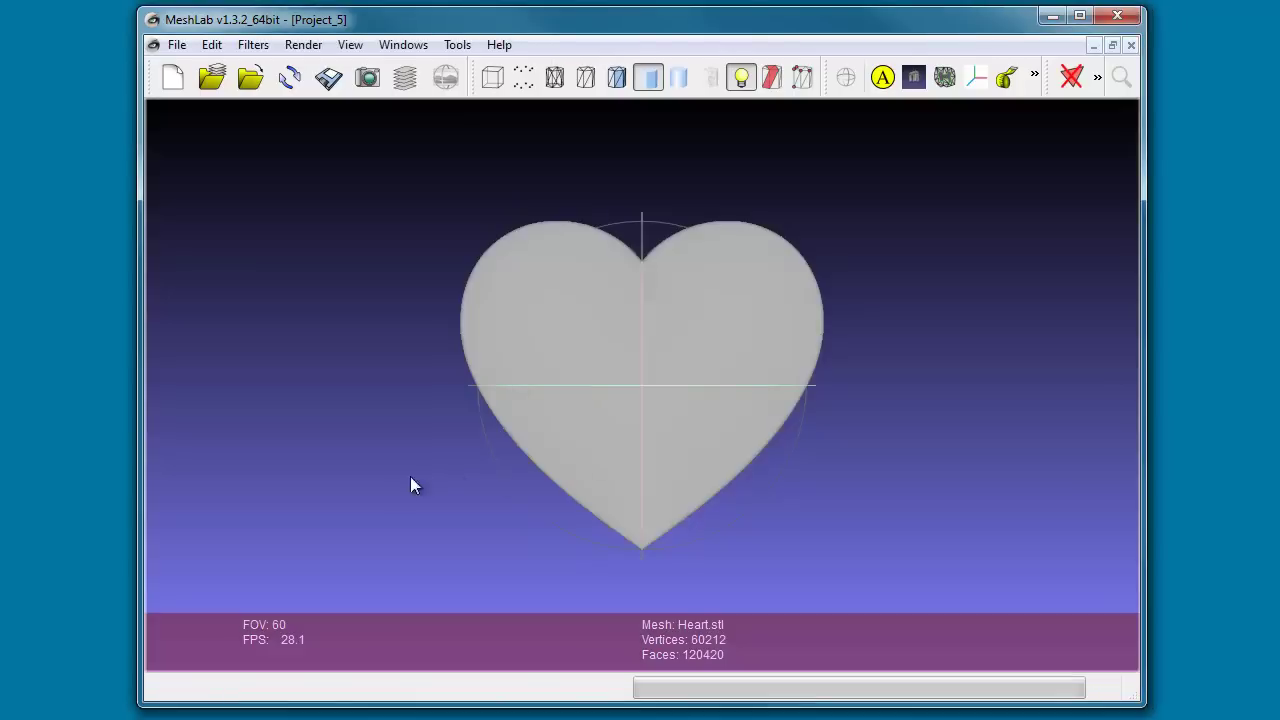
- Orbit the heart to an angled view and show the layer panel listing Heart.stl
{"action": "left_click_drag", "start_coordinate": [388, 510], "coordinate": [663, 386]}
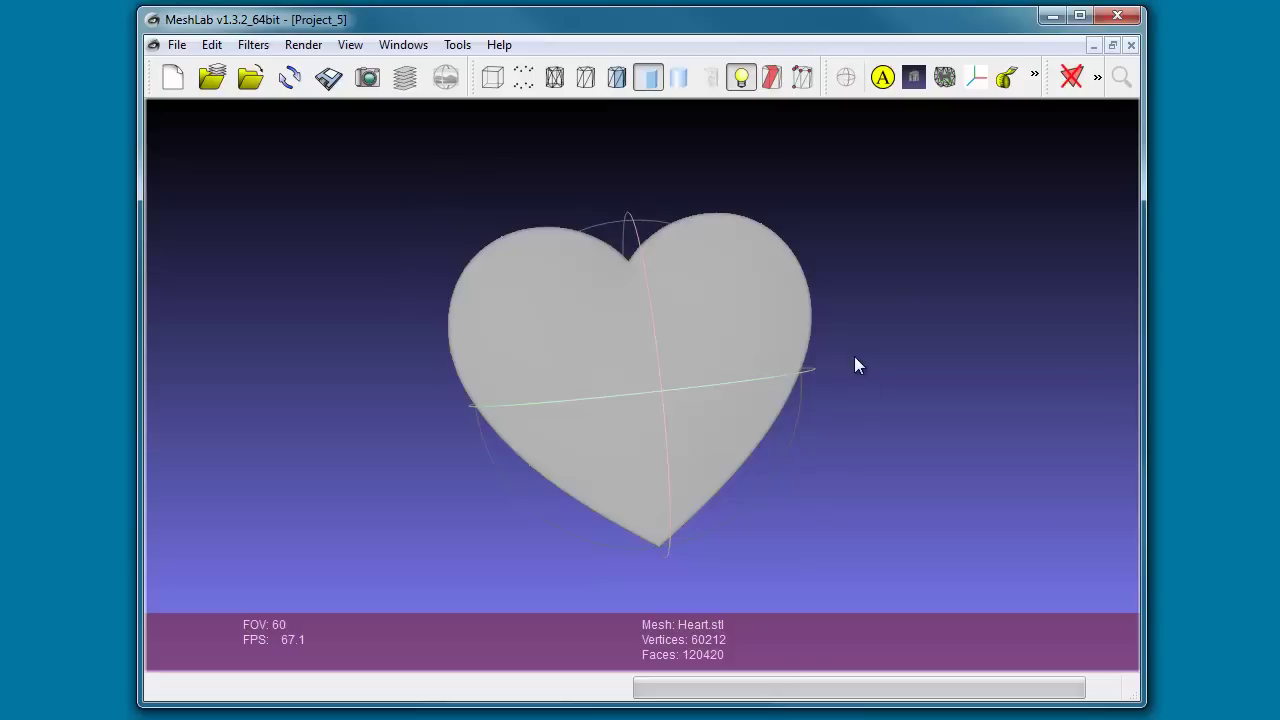
{"action": "left_click", "coordinate": [405, 78]}
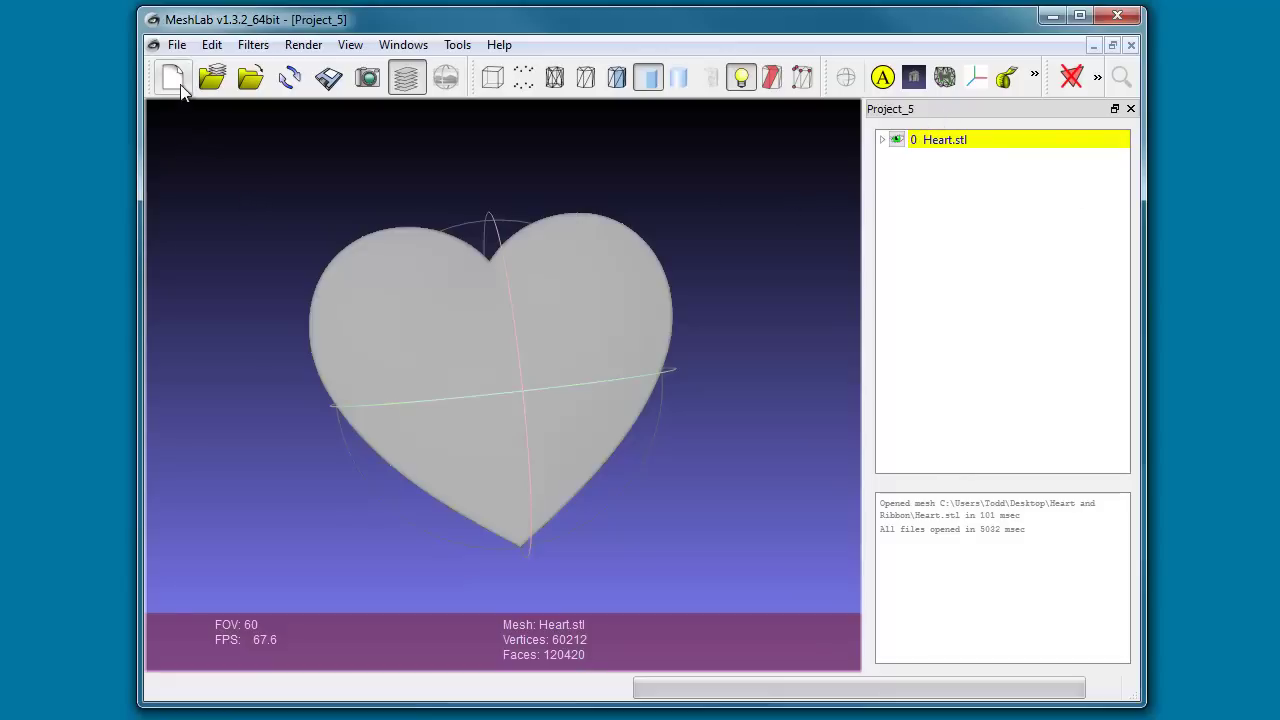
- Import Ribbon.stl as layer 1 with duplicated vertices unified, then orbit to check its fit
{"action": "left_click", "coordinate": [181, 47]}
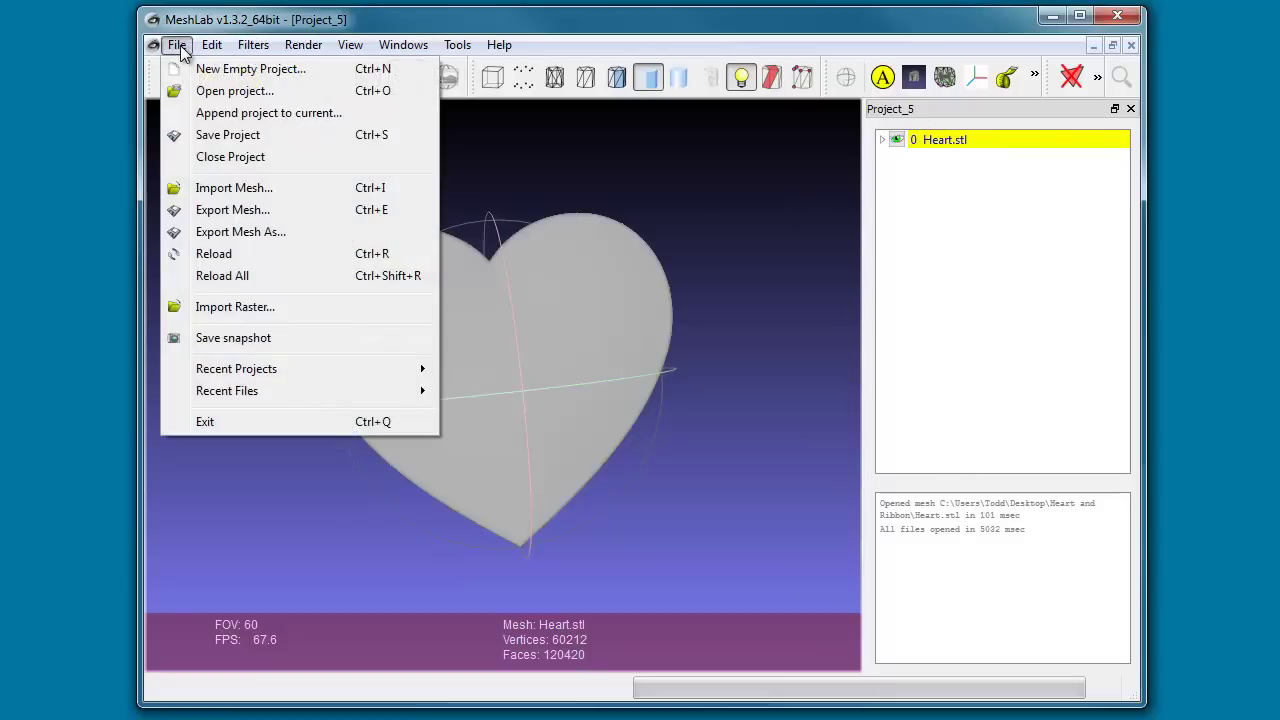
{"action": "left_click", "coordinate": [226, 199]}
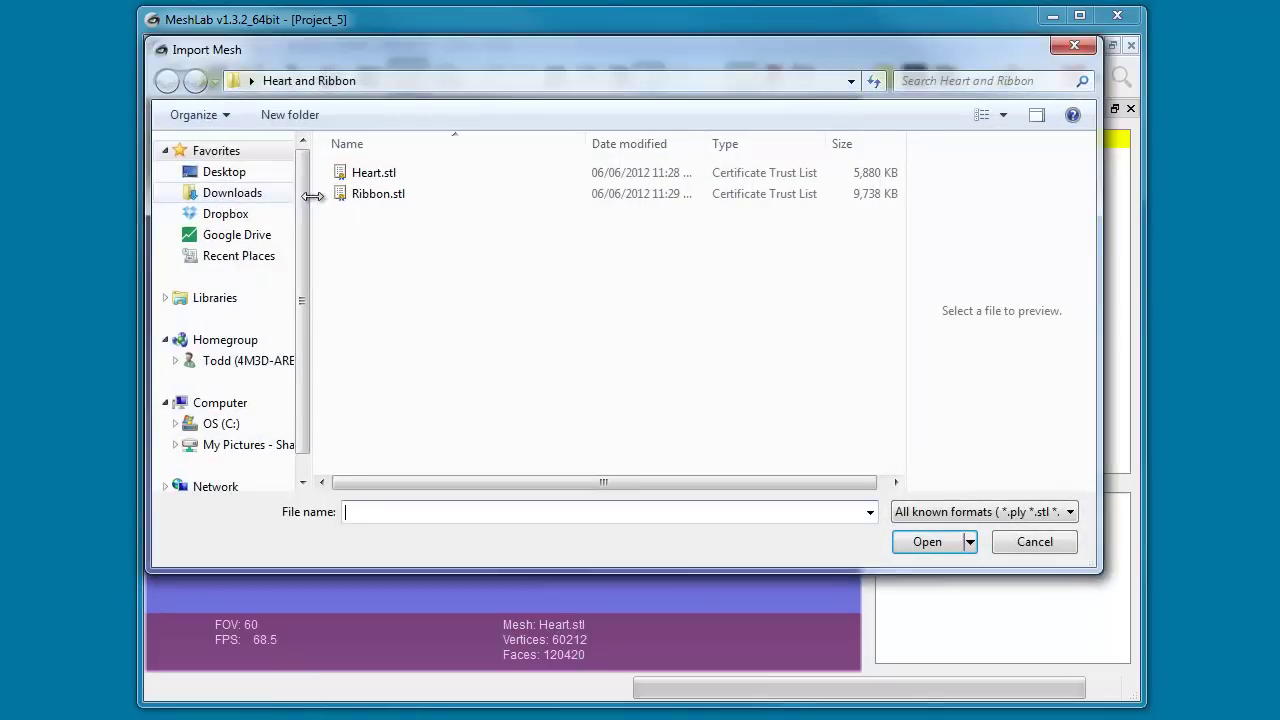
{"action": "left_click", "coordinate": [368, 196]}
{"action": "left_click", "coordinate": [924, 543]}
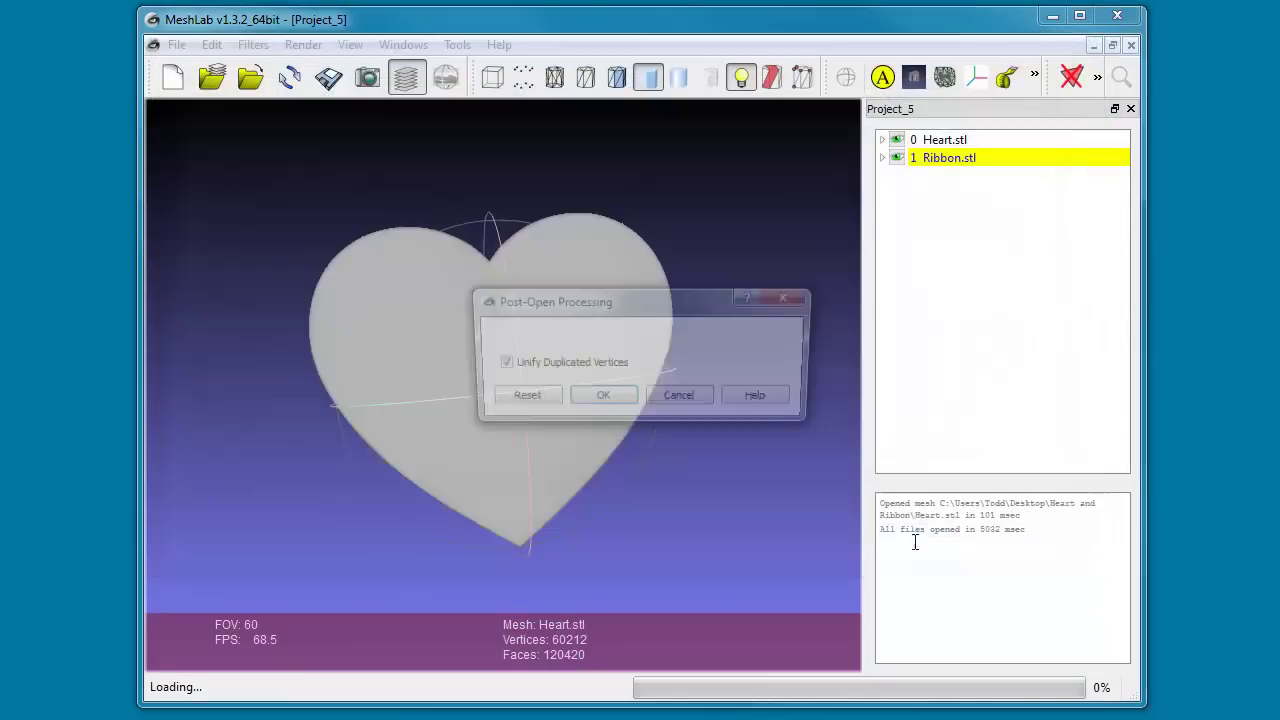
{"action": "left_click", "coordinate": [601, 401]}
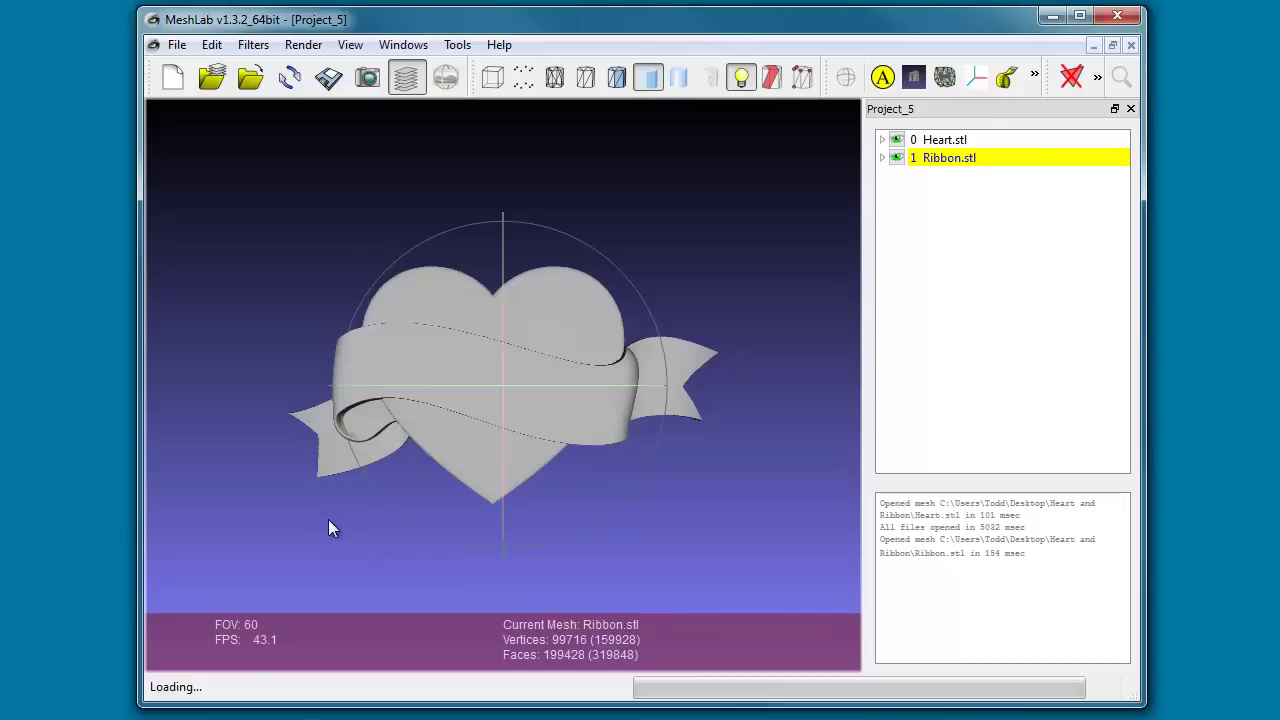
{"action": "left_click_drag", "start_coordinate": [340, 522], "coordinate": [466, 357]}
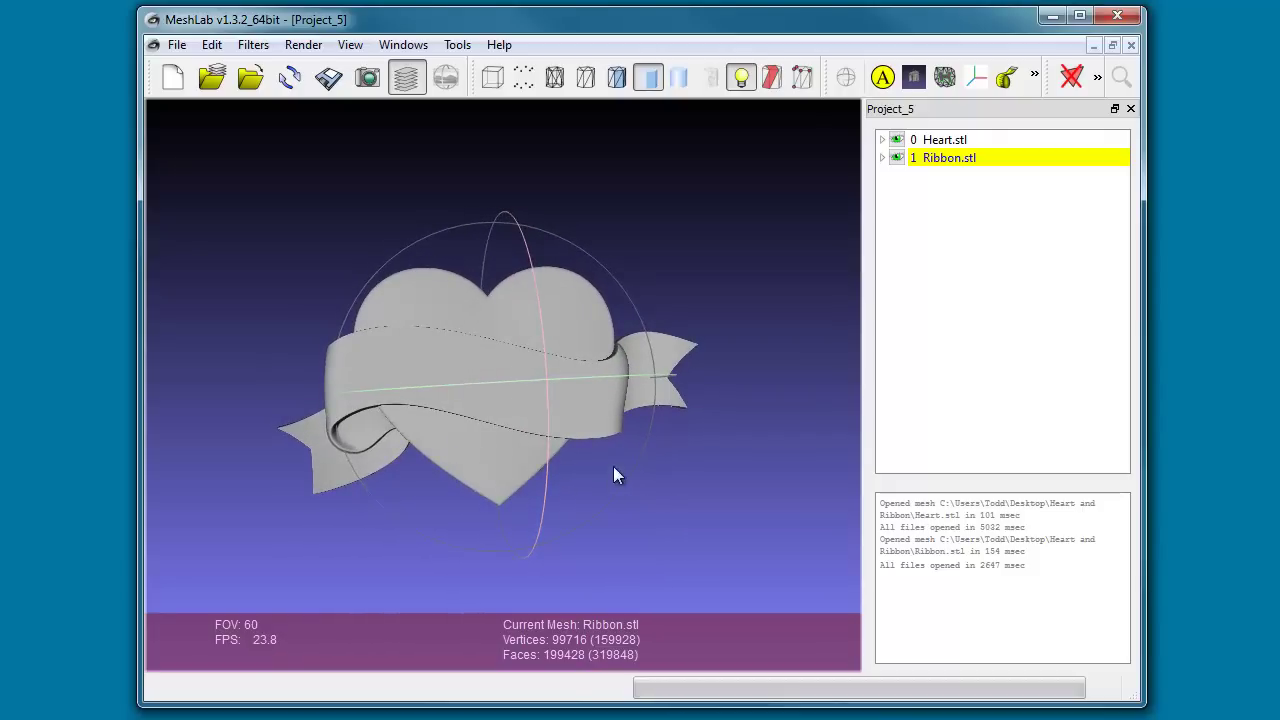
{"action": "left_click_drag", "start_coordinate": [613, 467], "coordinate": [485, 341]}
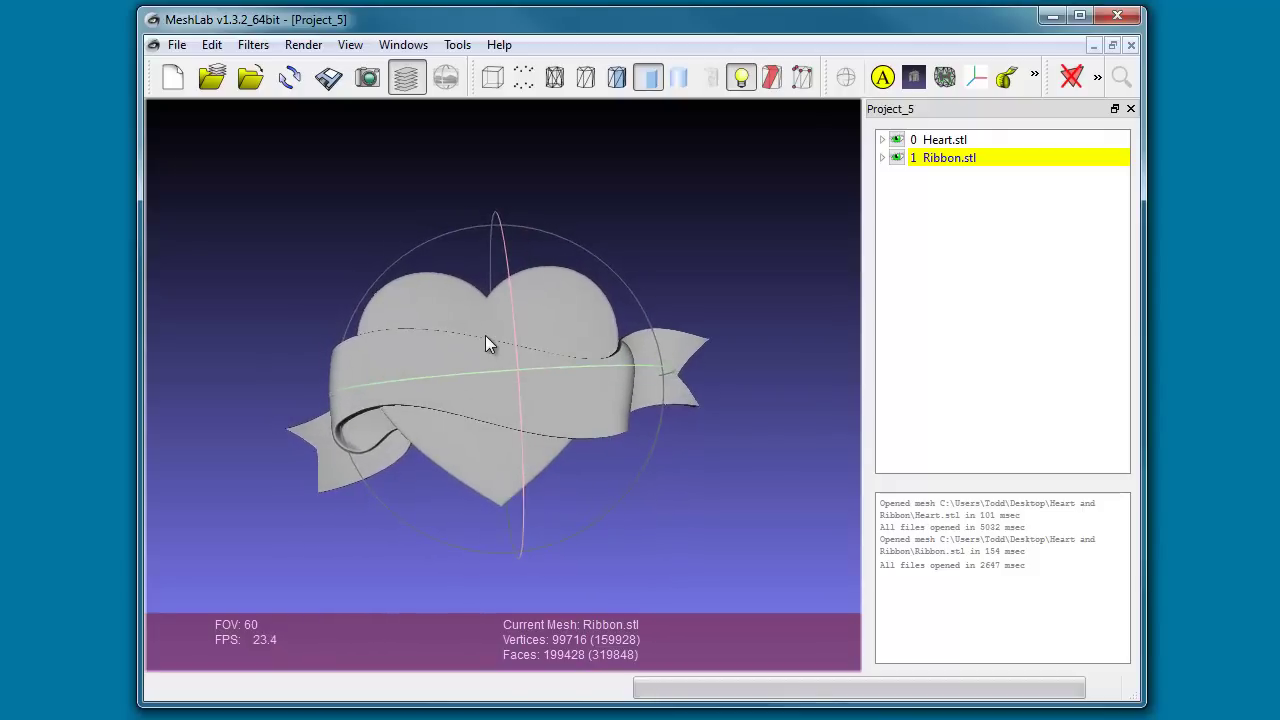
- Translate the Ribbon.stl layer with the Manipulator to a pending offset of about -0.33, -1.83, -0.13
{"action": "left_click", "coordinate": [974, 78]}
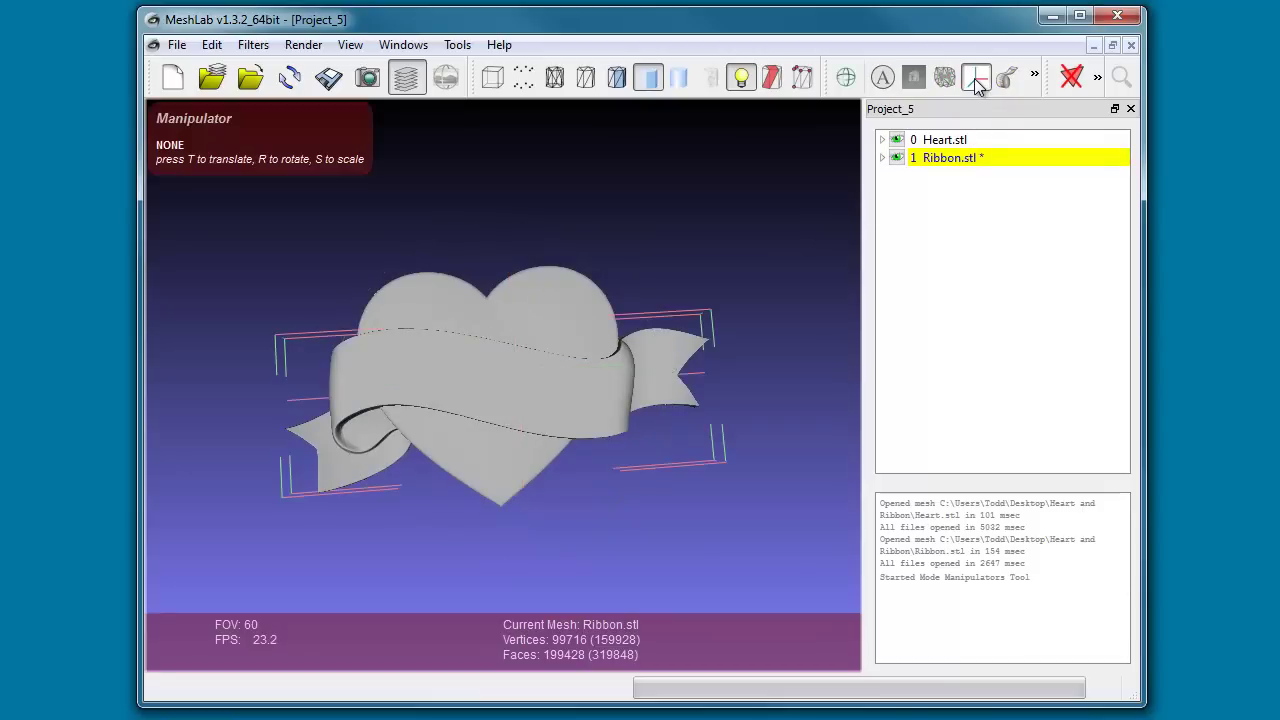
{"action": "left_click", "coordinate": [935, 162]}
{"action": "key", "text": "t"}
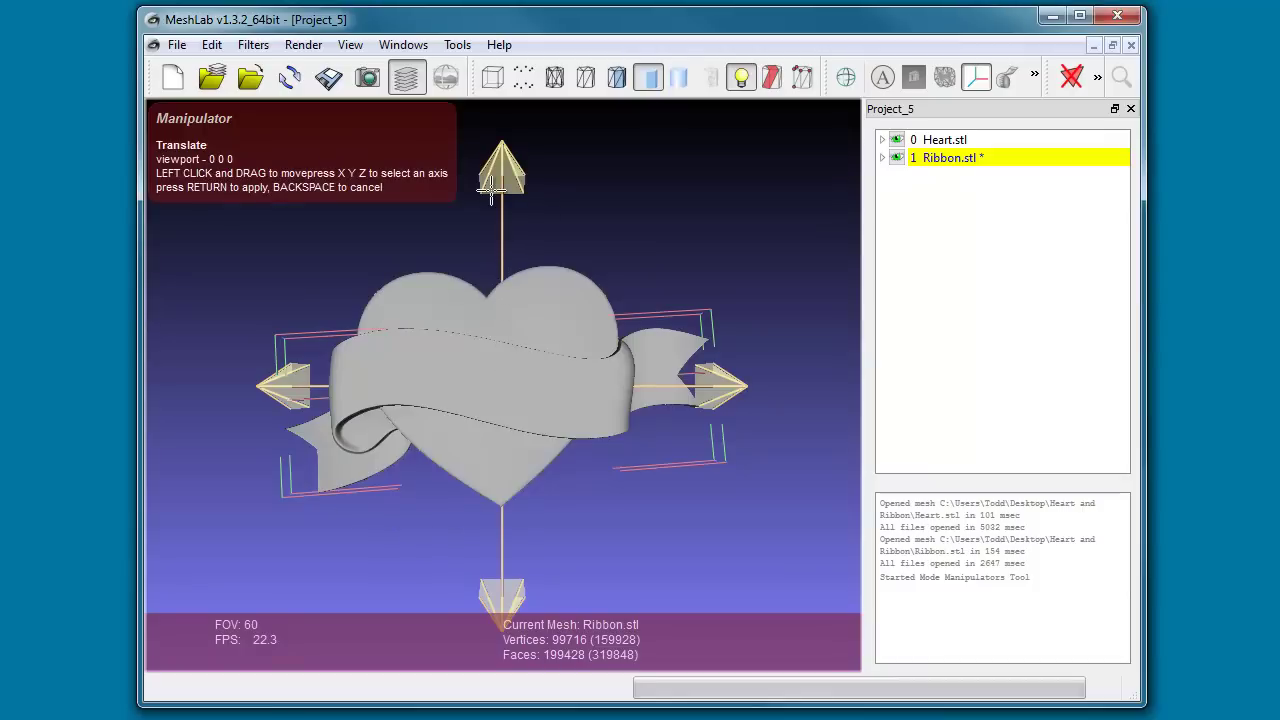
{"action": "left_click_drag", "start_coordinate": [501, 182], "coordinate": [623, 517]}
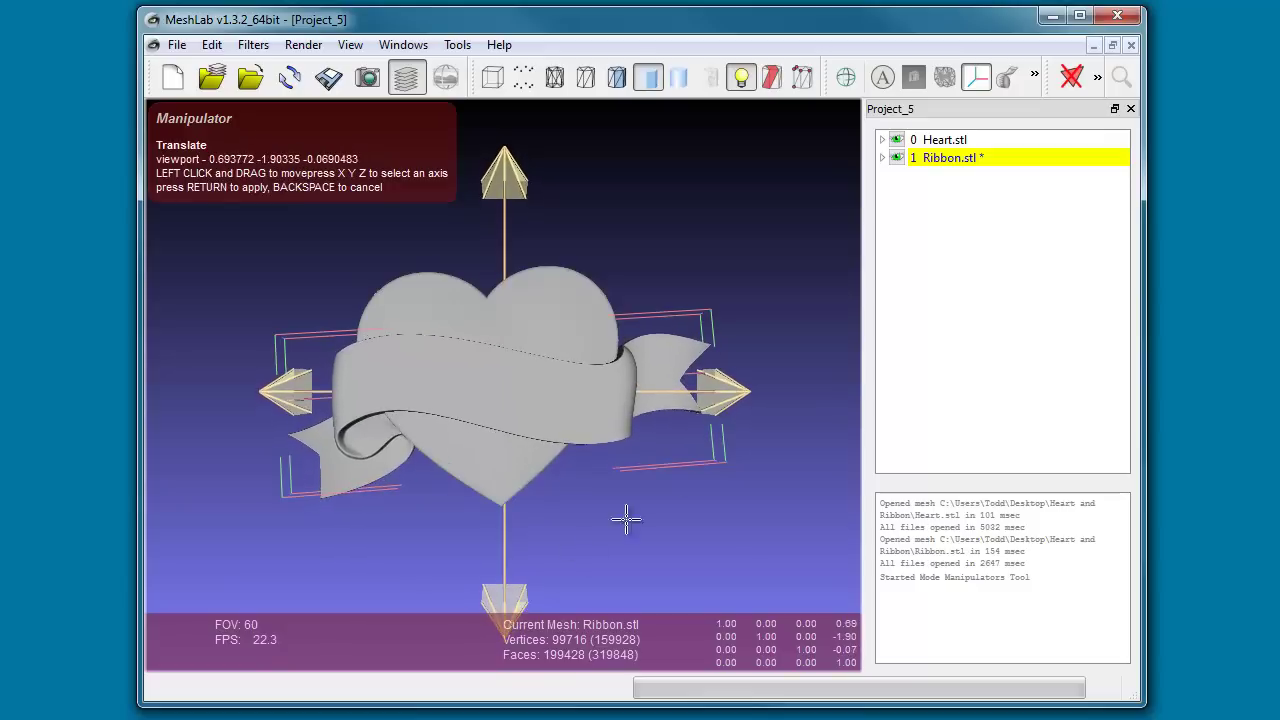
{"action": "left_click_drag", "start_coordinate": [714, 400], "coordinate": [713, 407]}
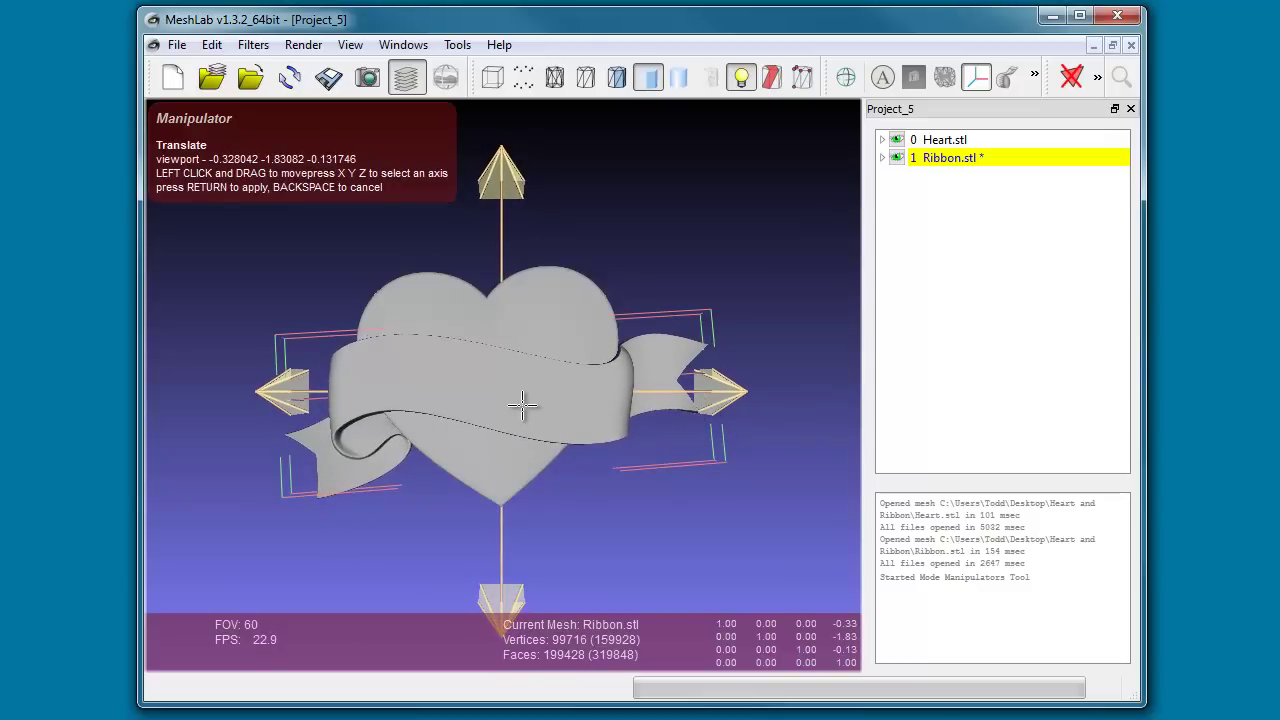
- Move the ribbon down across the heart's lower half and apply the offset of about -0.31, -26.53, 2.97
{"action": "key", "text": "Escape"}
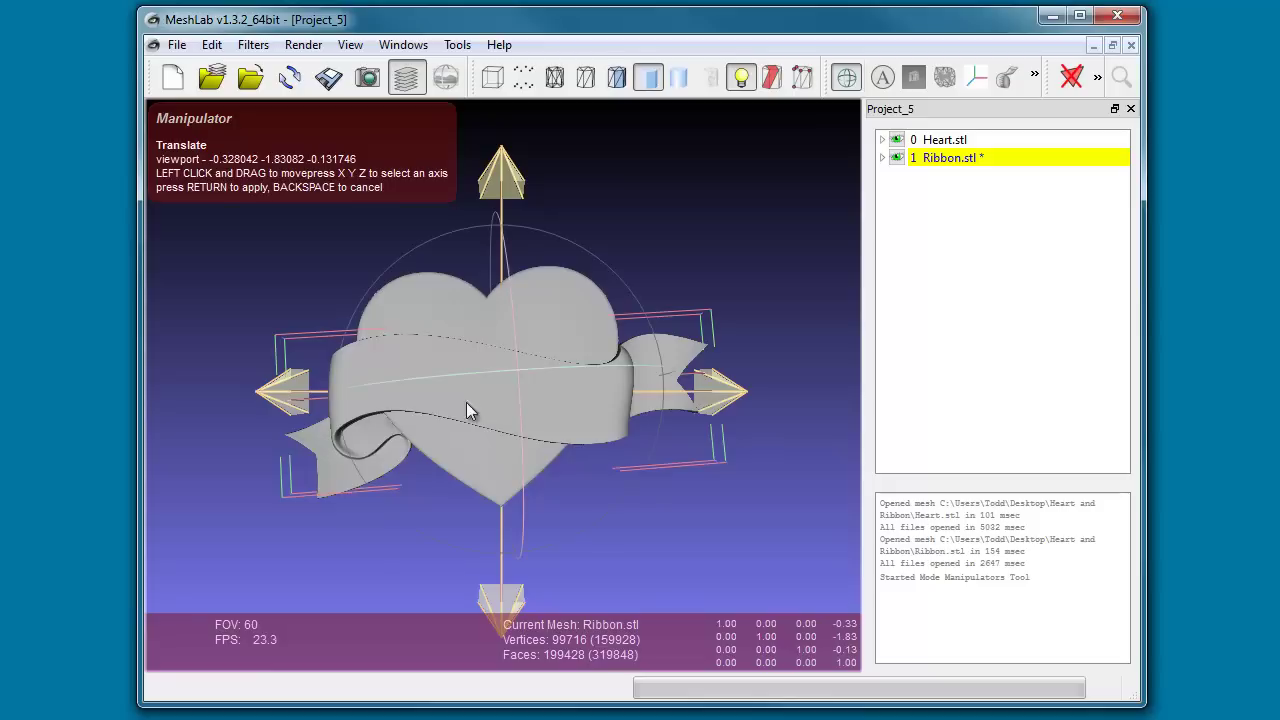
{"action": "left_click_drag", "start_coordinate": [201, 495], "coordinate": [391, 436]}
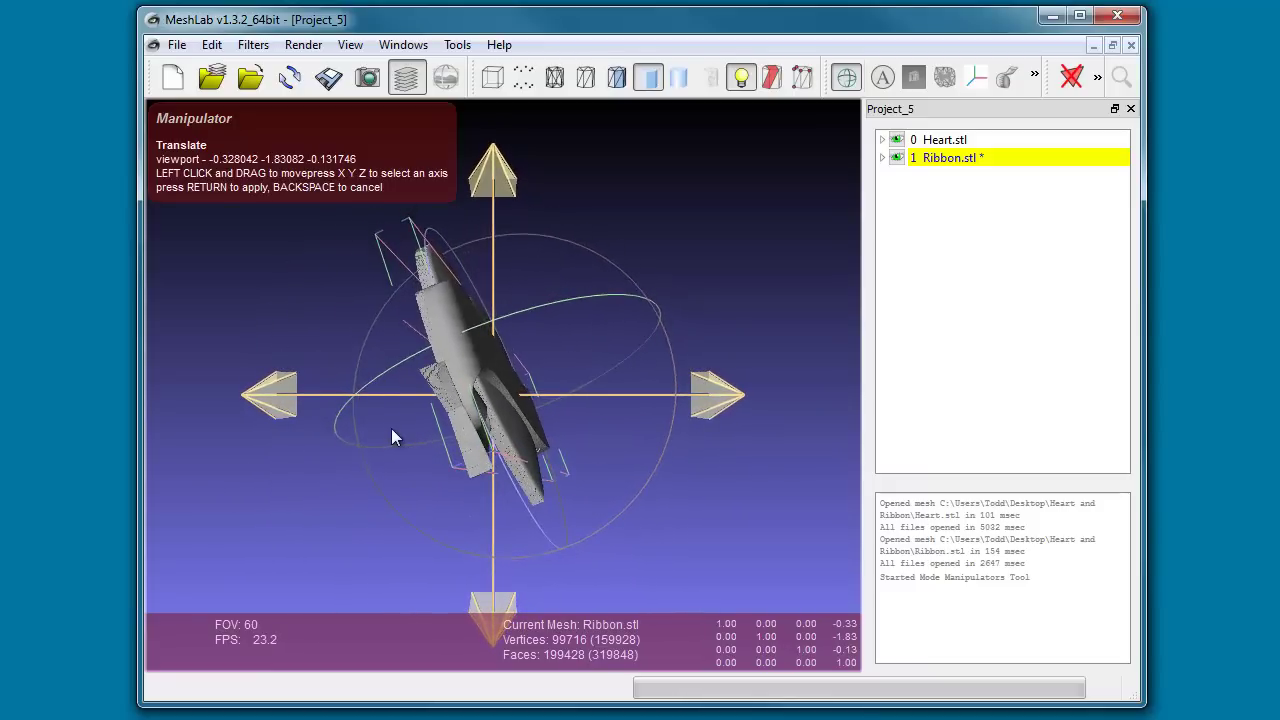
{"action": "mouse_move", "coordinate": [735, 399]}
{"action": "left_mouse_down"}
{"action": "mouse_move", "coordinate": [749, 420]}
{"action": "mouse_move", "coordinate": [714, 409]}
{"action": "mouse_move", "coordinate": [722, 390]}
{"action": "left_mouse_up"}
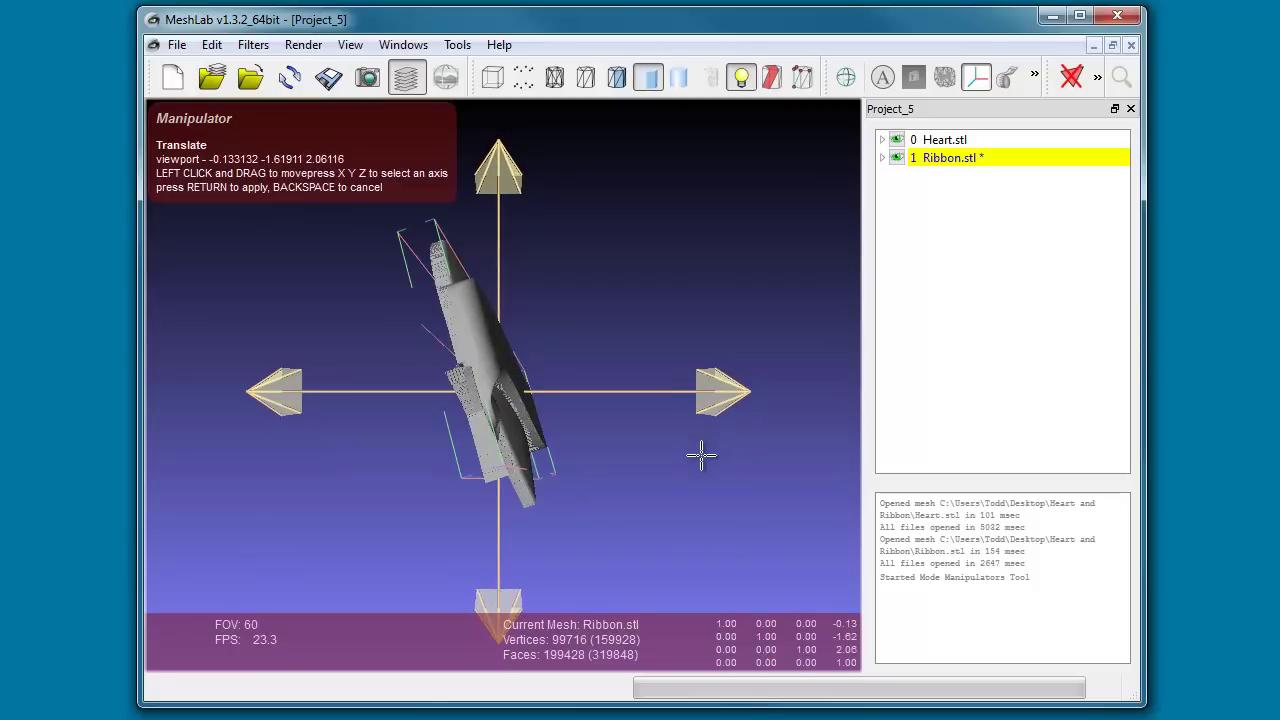
{"action": "key", "text": "Escape"}
{"action": "left_click_drag", "start_coordinate": [724, 481], "coordinate": [473, 394]}
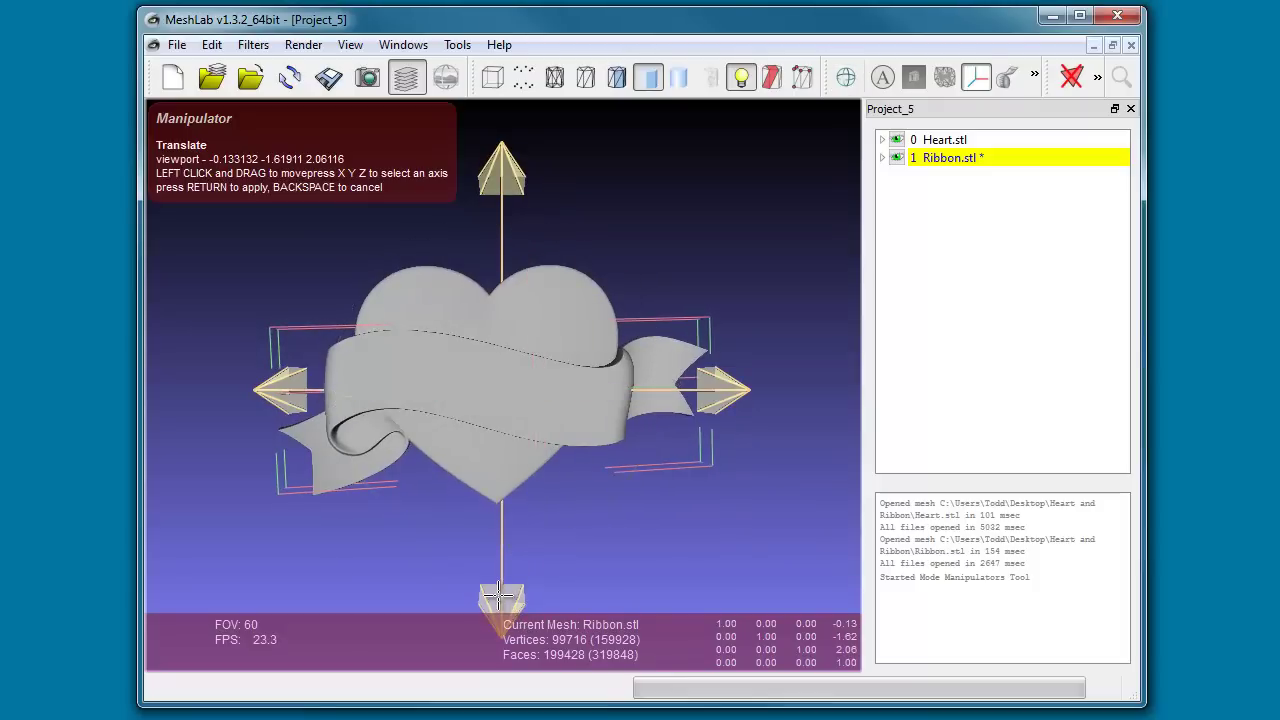
{"action": "left_click_drag", "start_coordinate": [500, 600], "coordinate": [502, 710]}
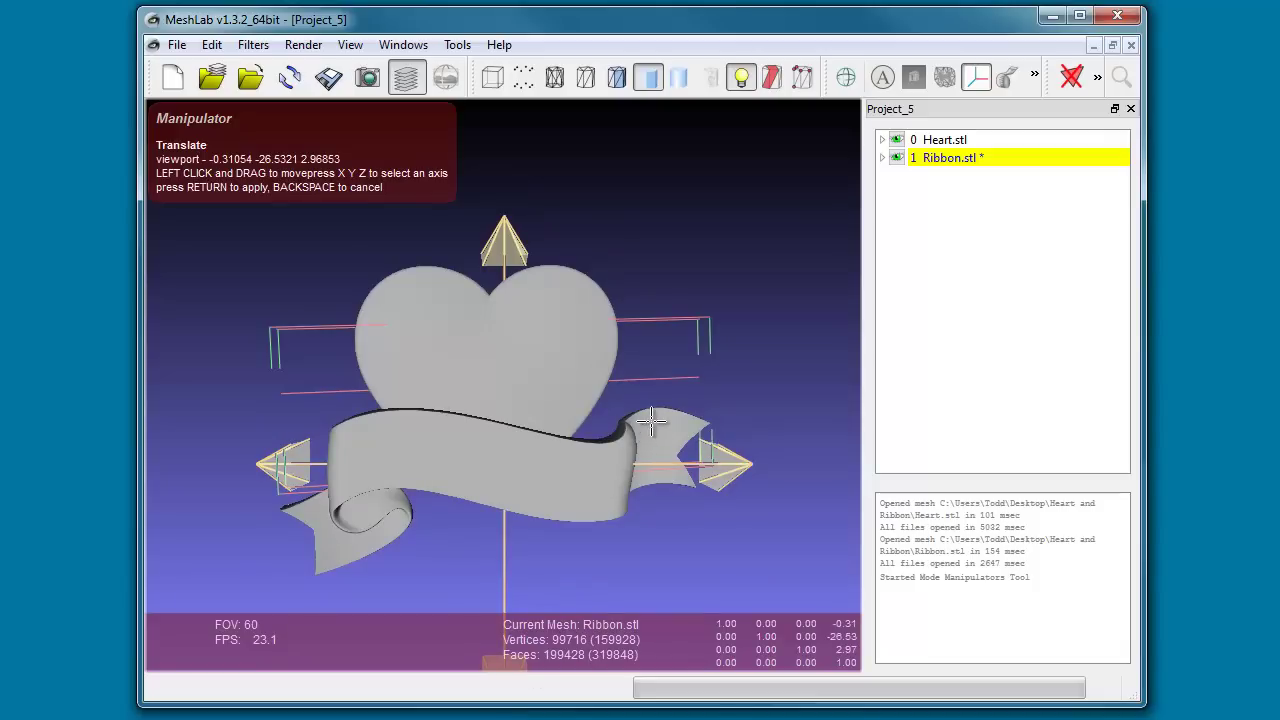
{"action": "key", "text": "Return"}
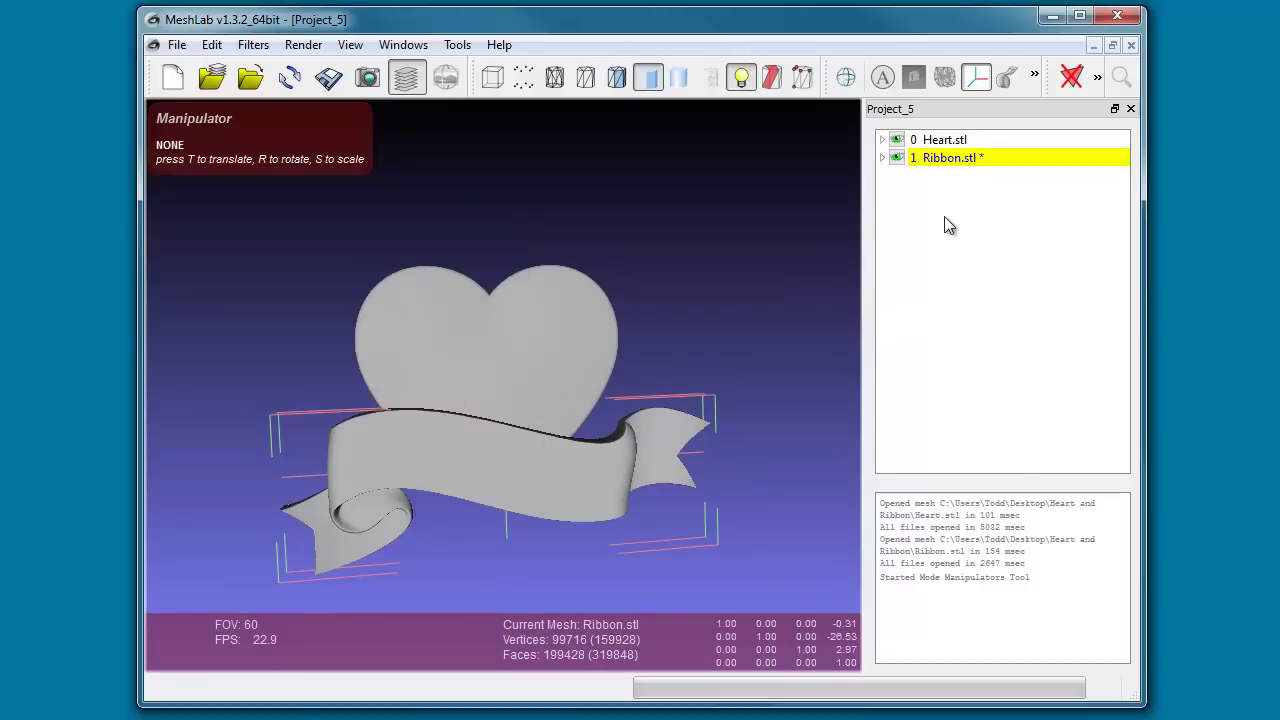
- Flatten Visible Layers from Heart.stl, deleting the originals and merging duplicate vertices (159928 vertices, 319848 faces)
{"action": "left_click", "coordinate": [942, 146]}
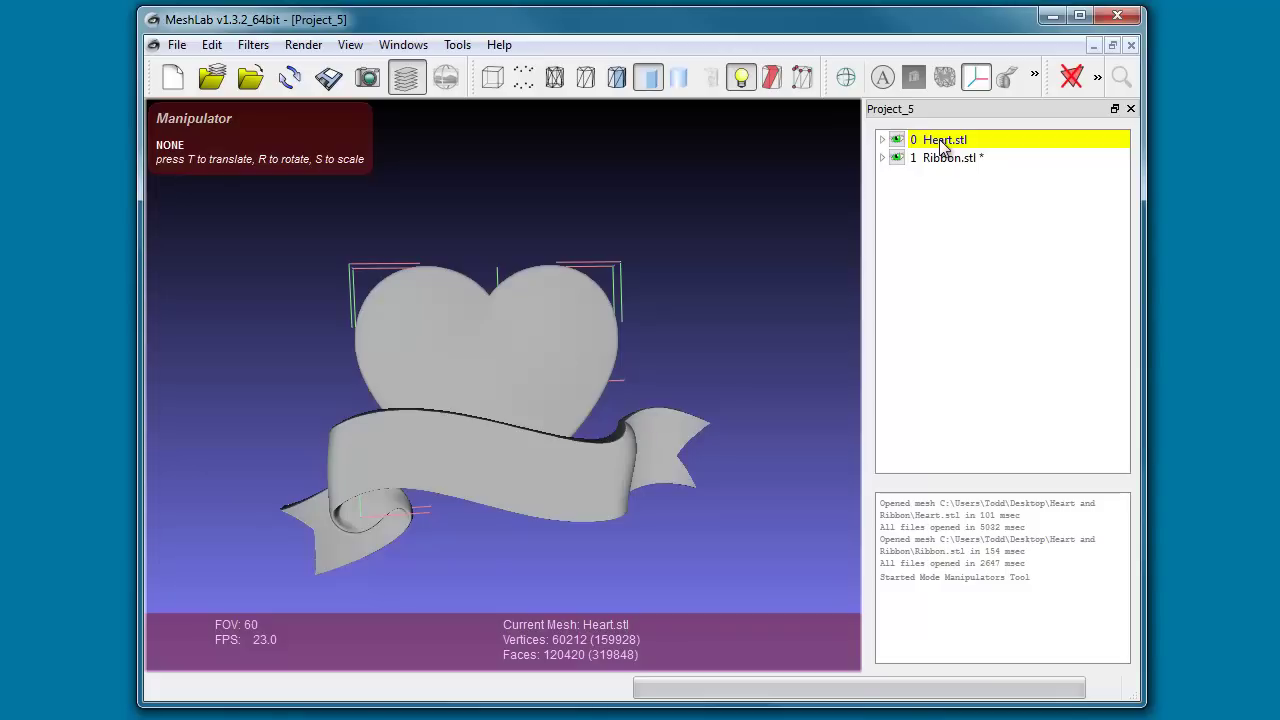
{"action": "right_click", "coordinate": [942, 146]}
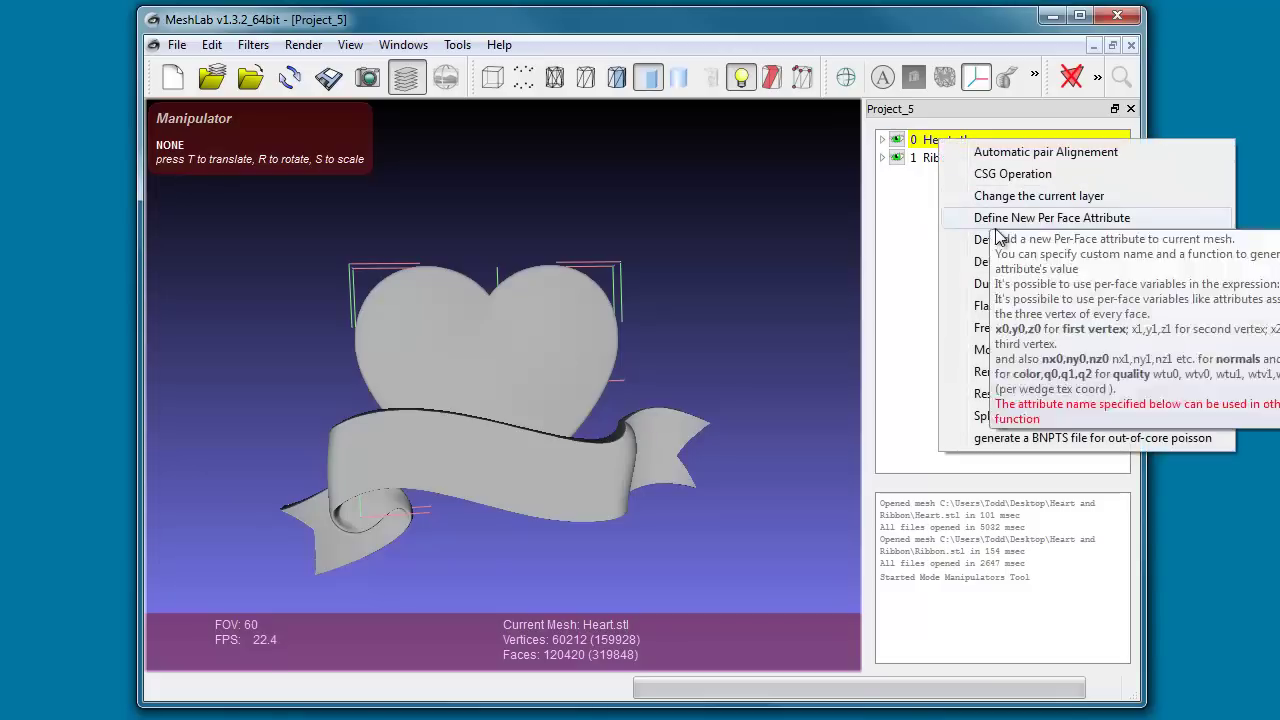
{"action": "left_click", "coordinate": [986, 308]}
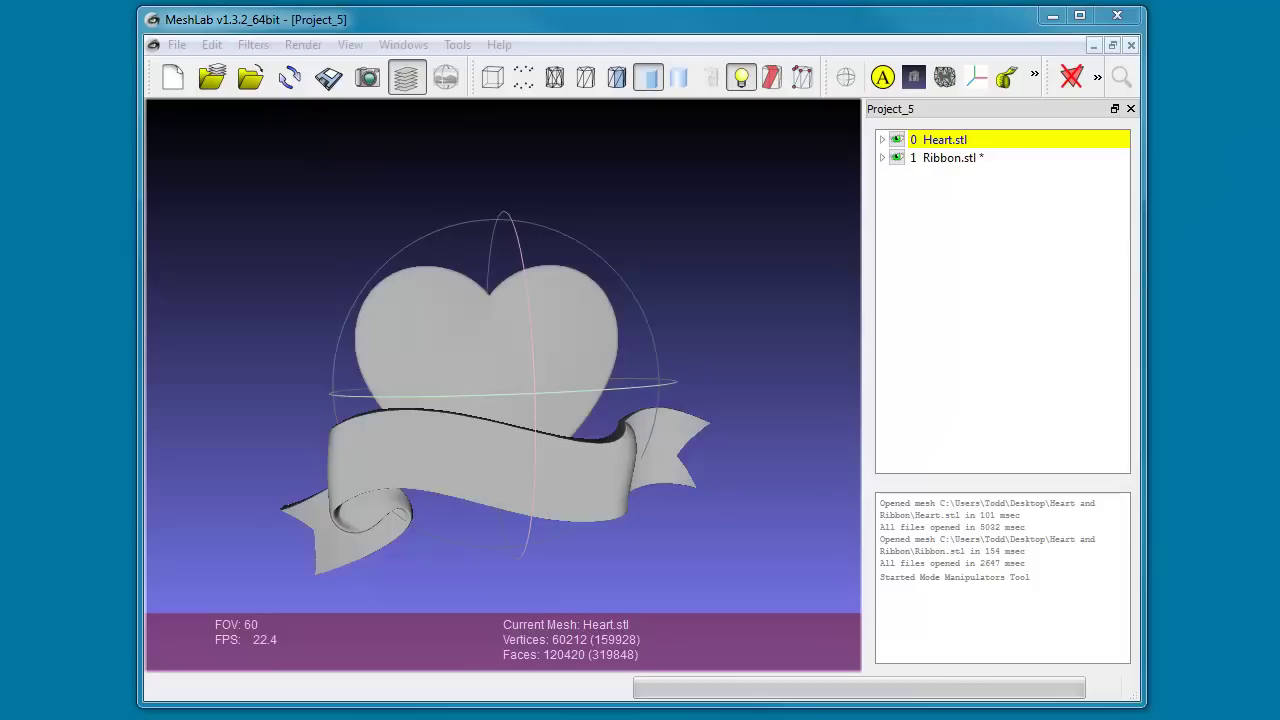
{"action": "left_click_drag", "start_coordinate": [1007, 170], "coordinate": [755, 209]}
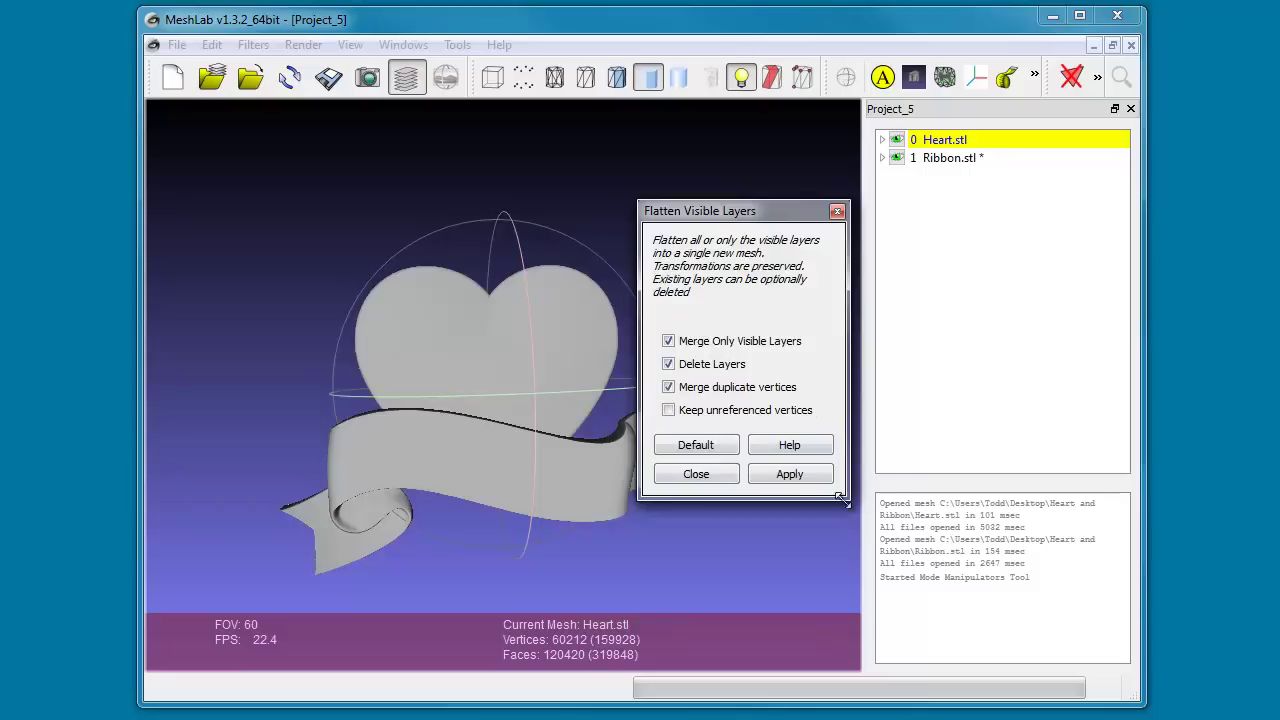
{"action": "left_click", "coordinate": [799, 478]}
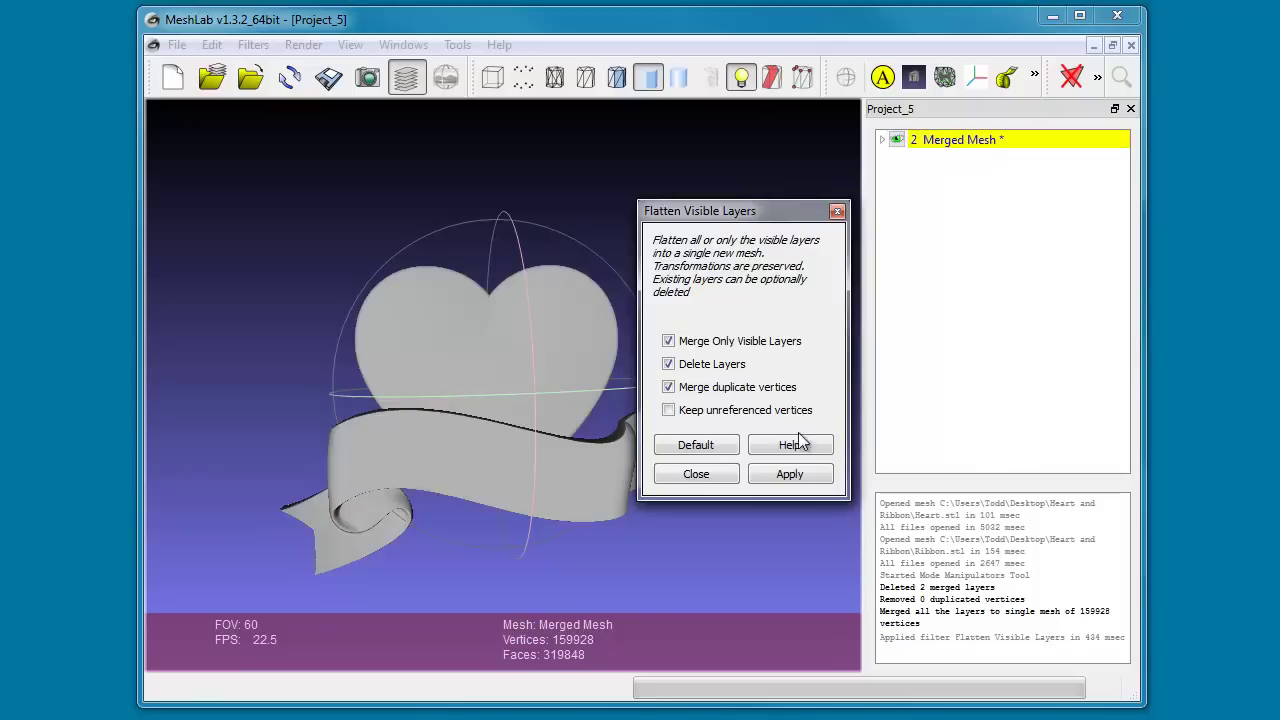
{"action": "left_click", "coordinate": [696, 474]}
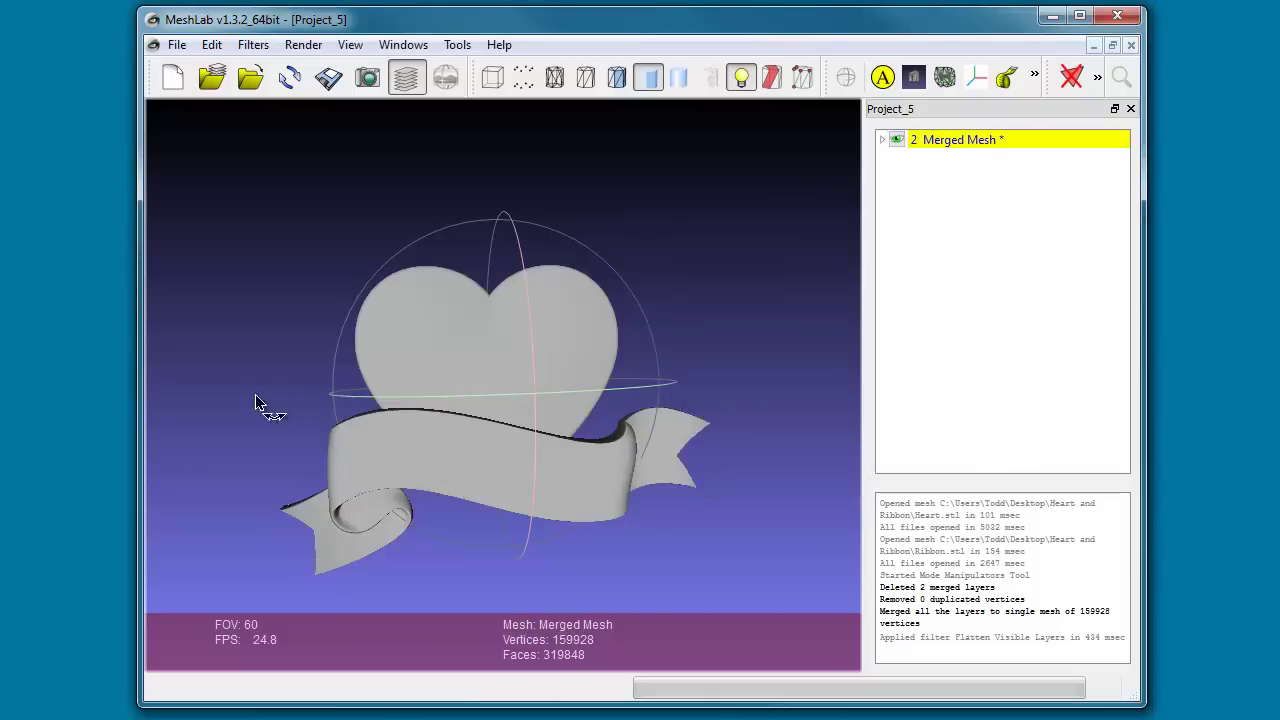
- Export the merged mesh as binary STL 'Heart and Ribbon - V1' and check the saved file
{"action": "left_click_drag", "start_coordinate": [255, 394], "coordinate": [320, 260]}
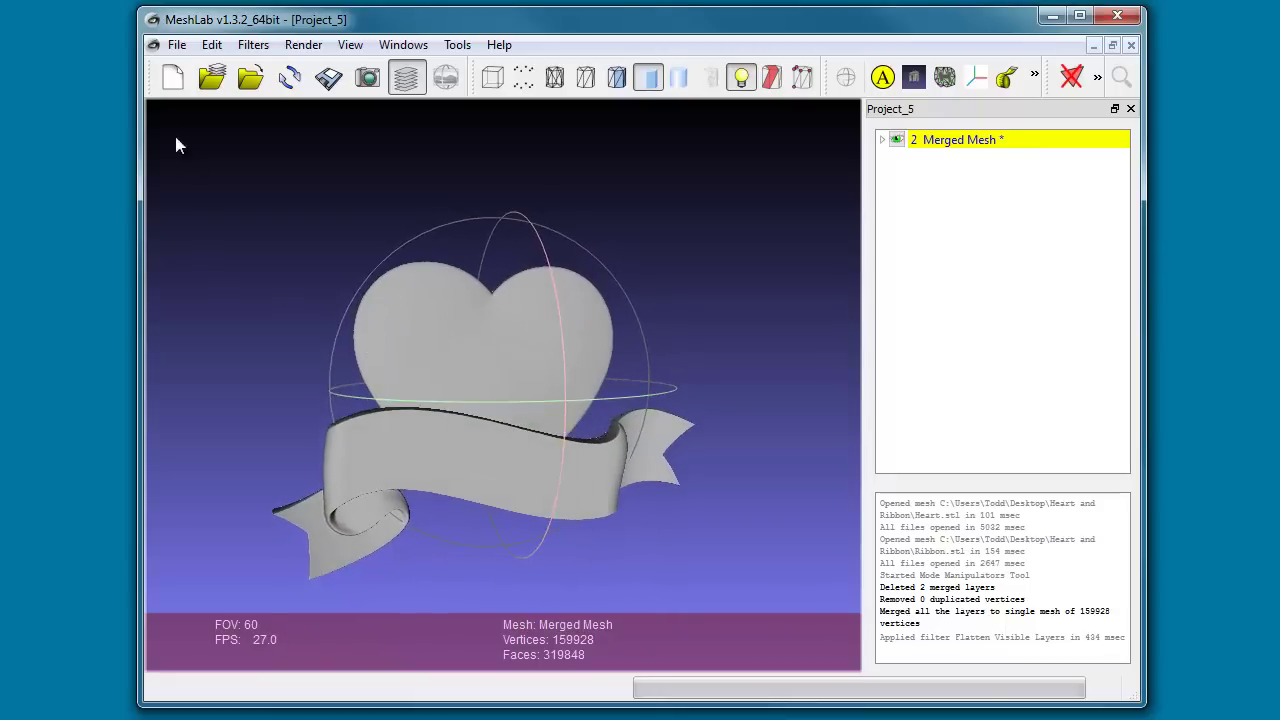
{"action": "left_click", "coordinate": [175, 47]}
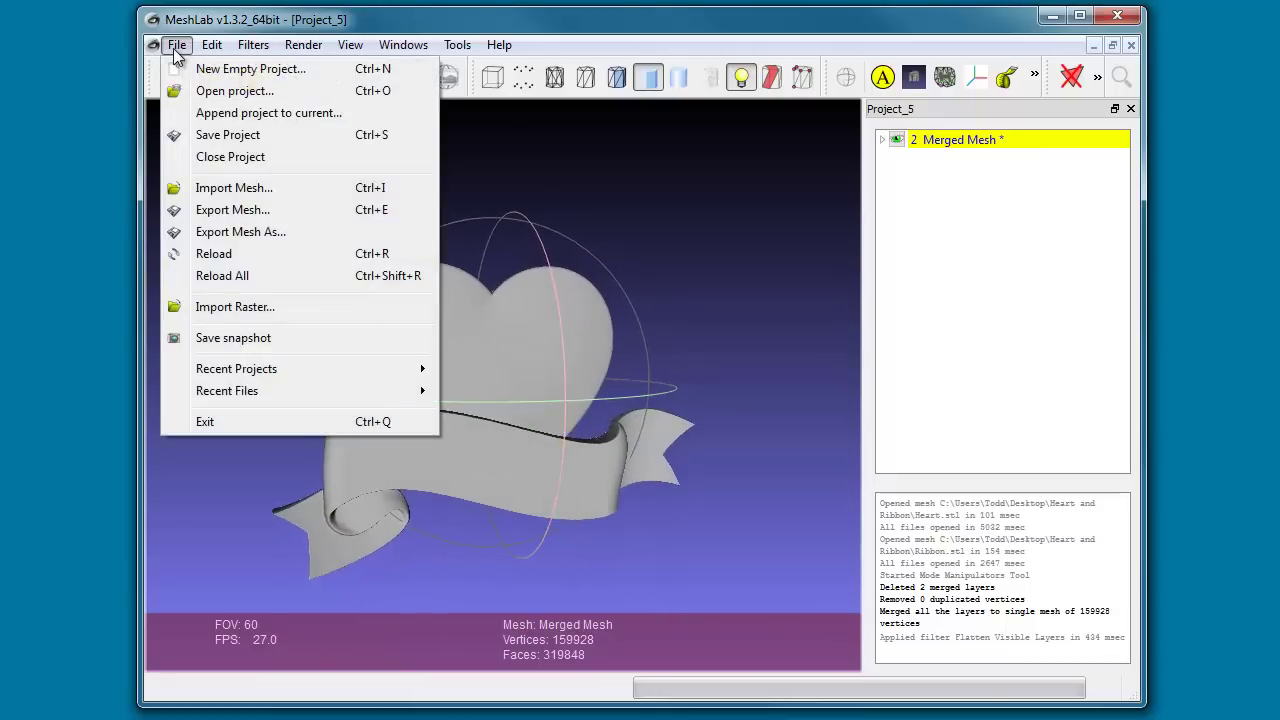
{"action": "left_click", "coordinate": [226, 213]}
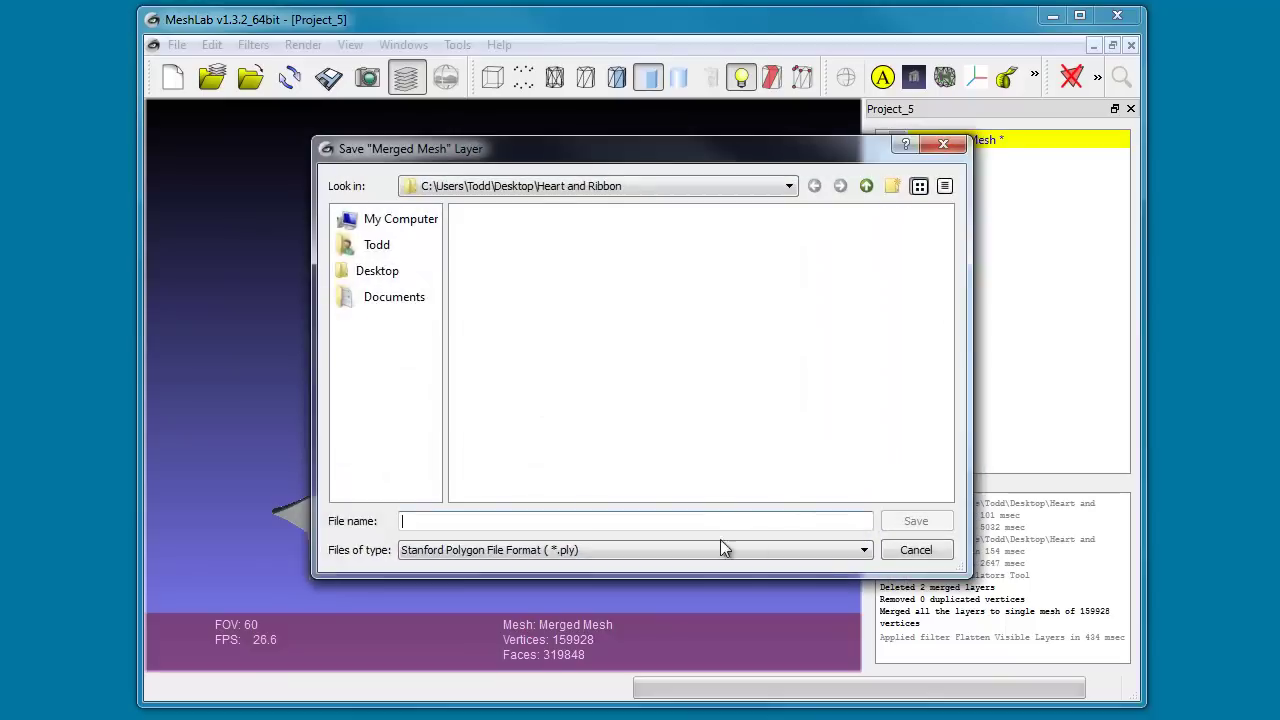
{"action": "left_click", "coordinate": [864, 559]}
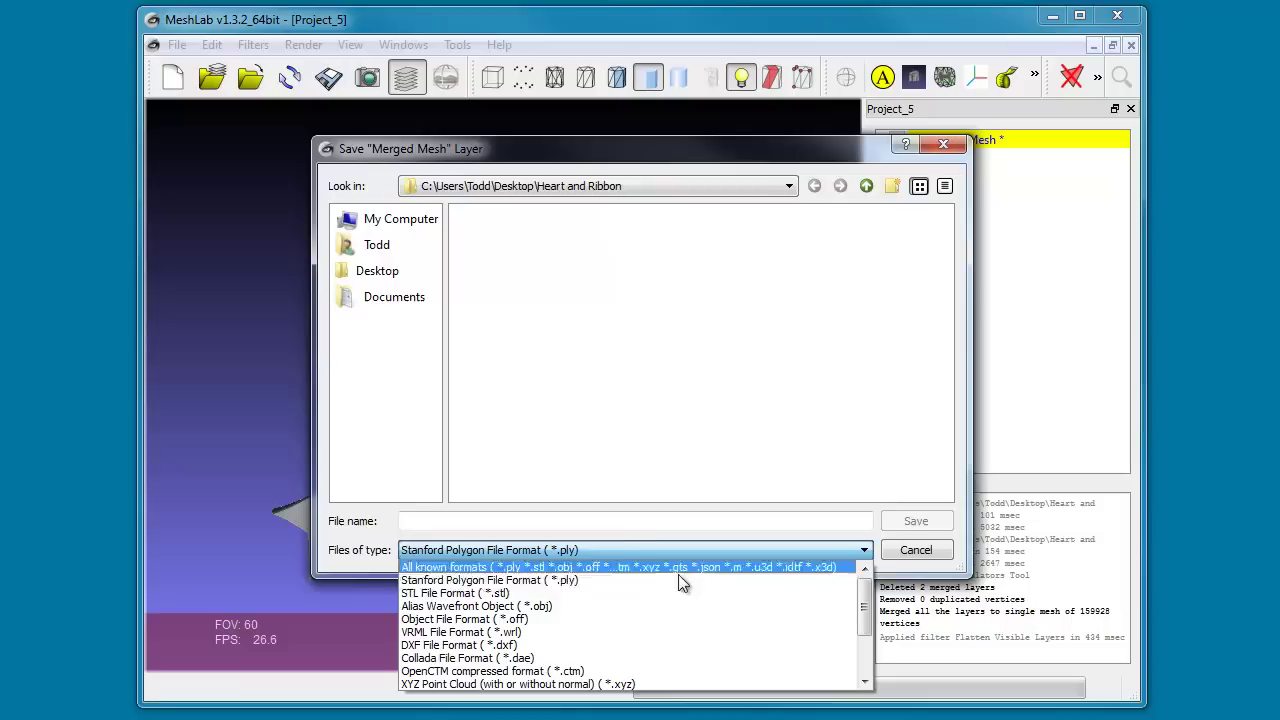
{"action": "left_click", "coordinate": [640, 594]}
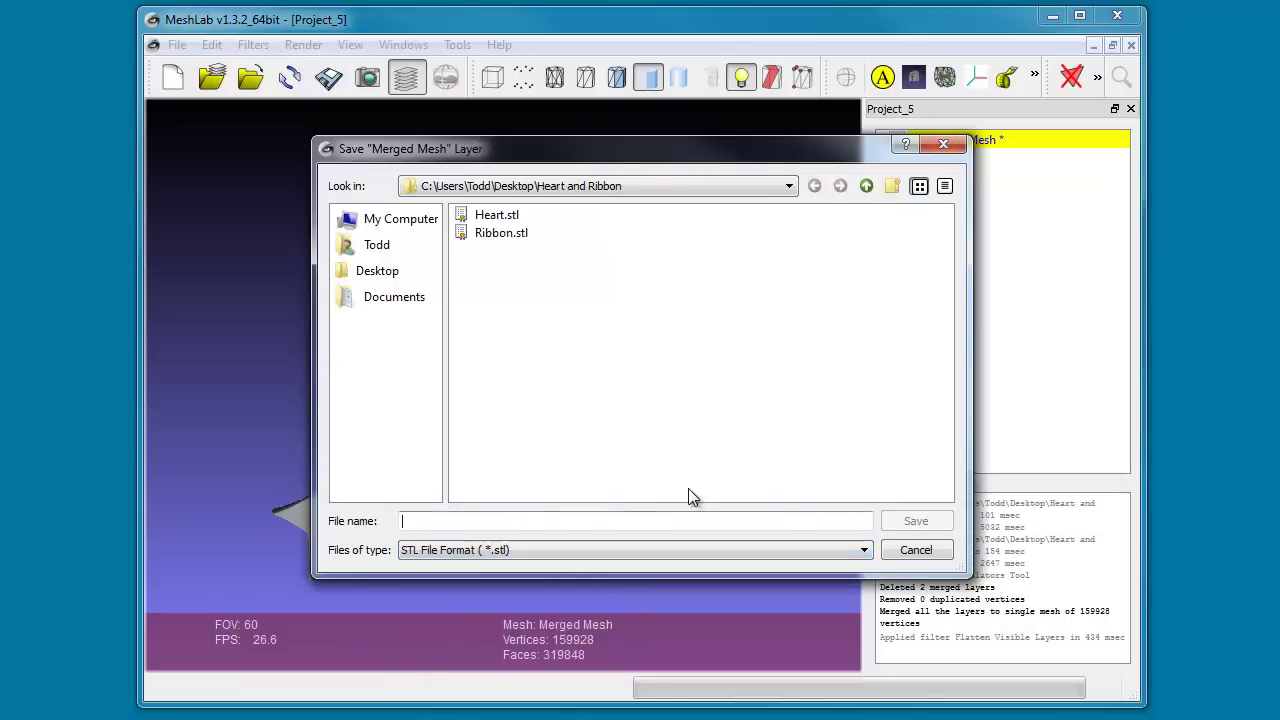
{"action": "type", "text": "Heart and Ri"}
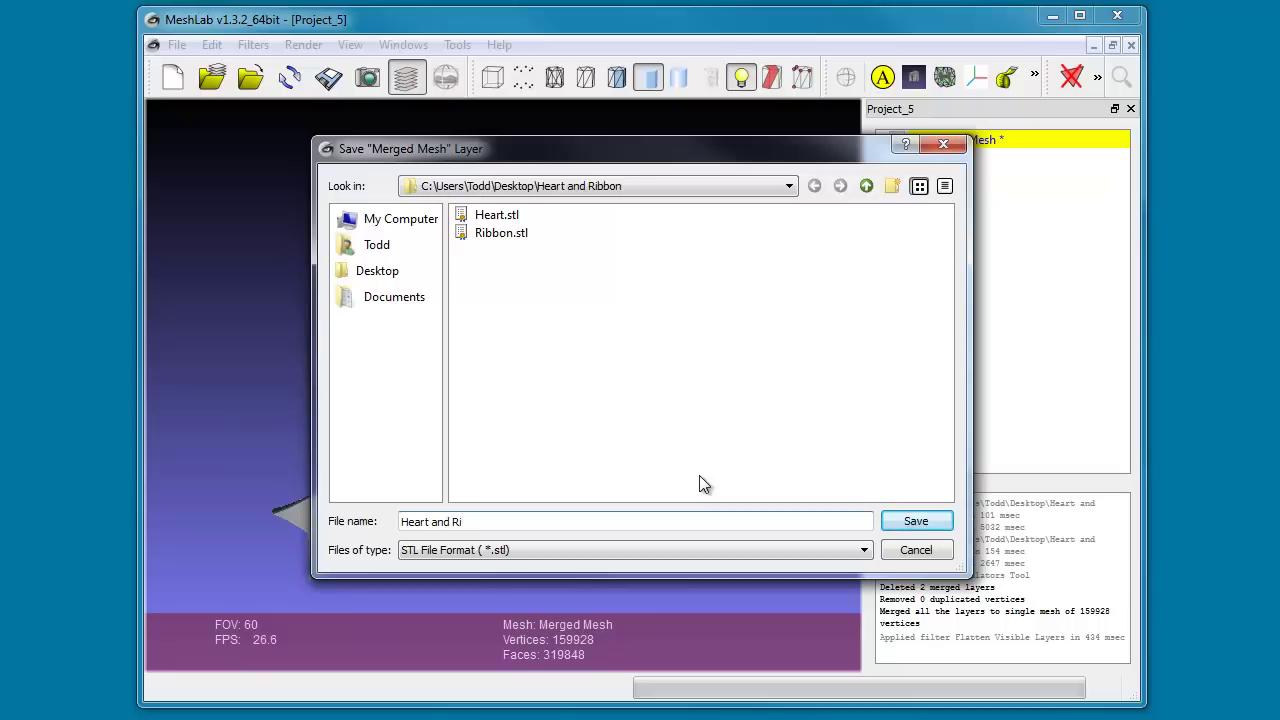
{"action": "type", "text": "bbon - V1"}
{"action": "left_click", "coordinate": [905, 520]}
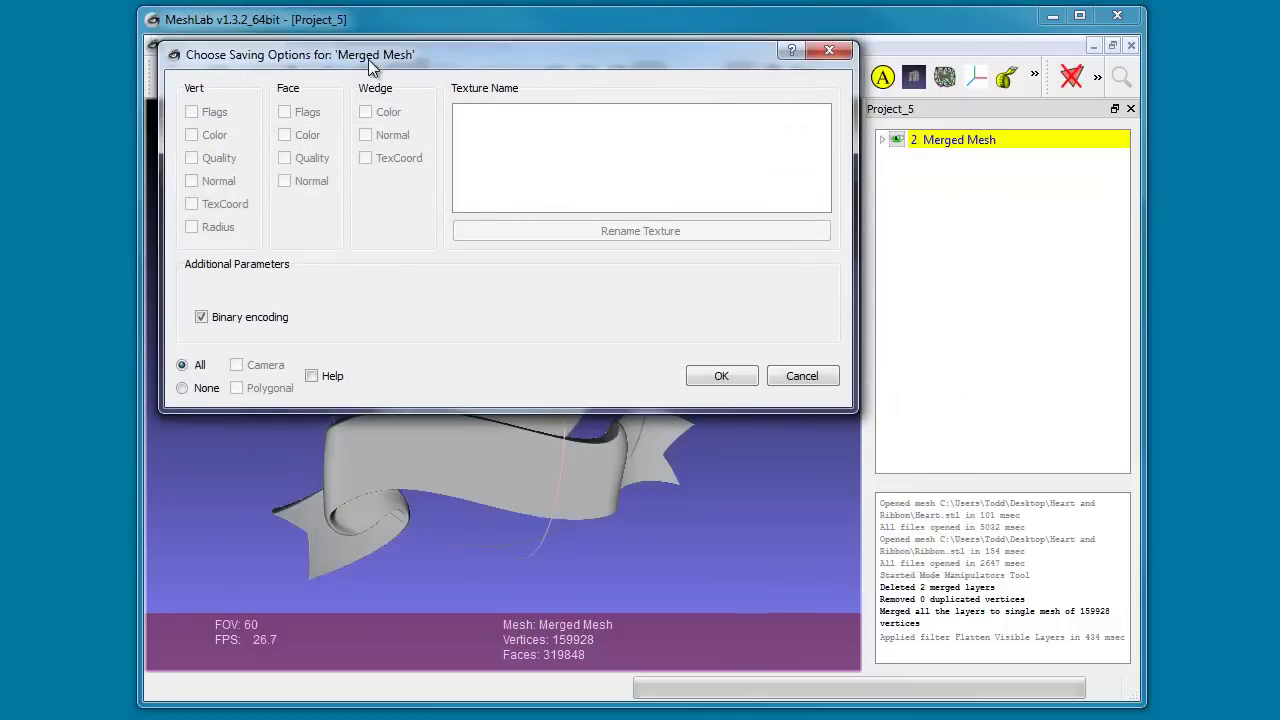
{"action": "left_click", "coordinate": [722, 377]}
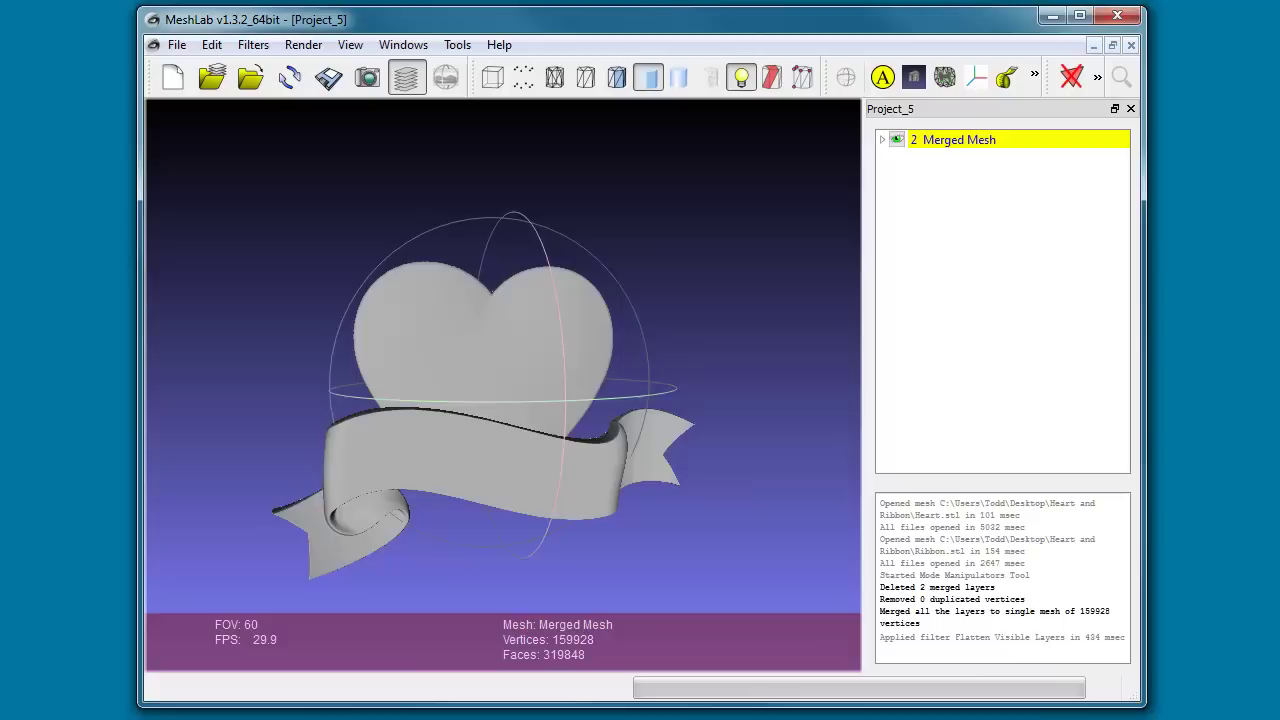
{"action": "key", "text": "alt+Tab"}
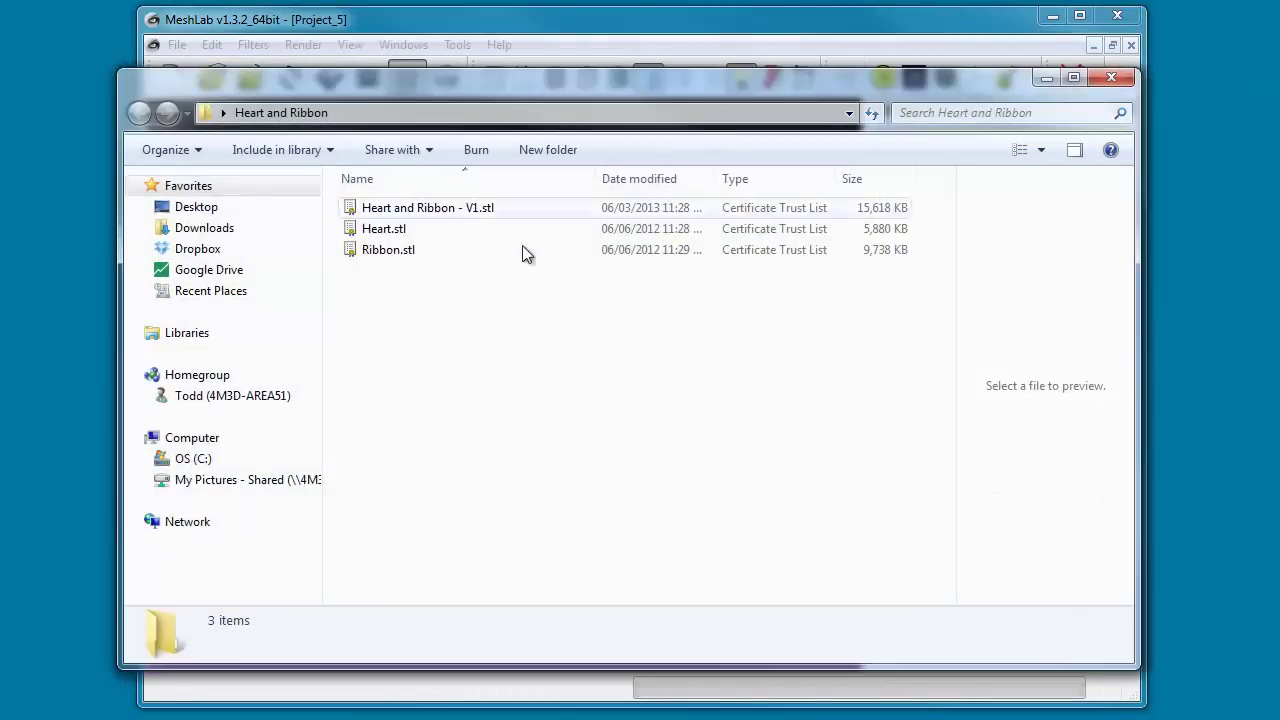